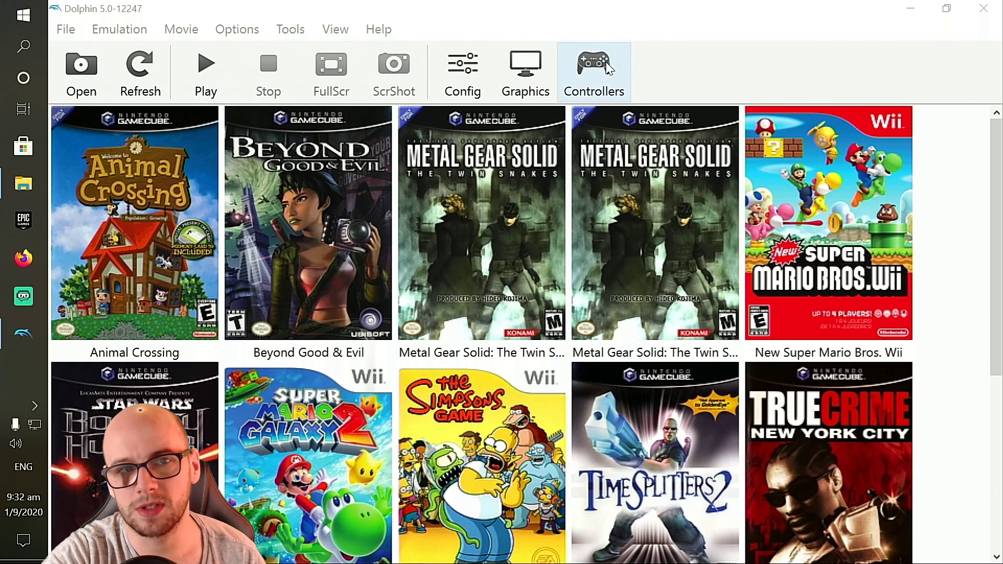
- Open the controller settings and the configuration of Wii Remote 1, keeping it as an Emulated Wii Remote
click(608, 68)
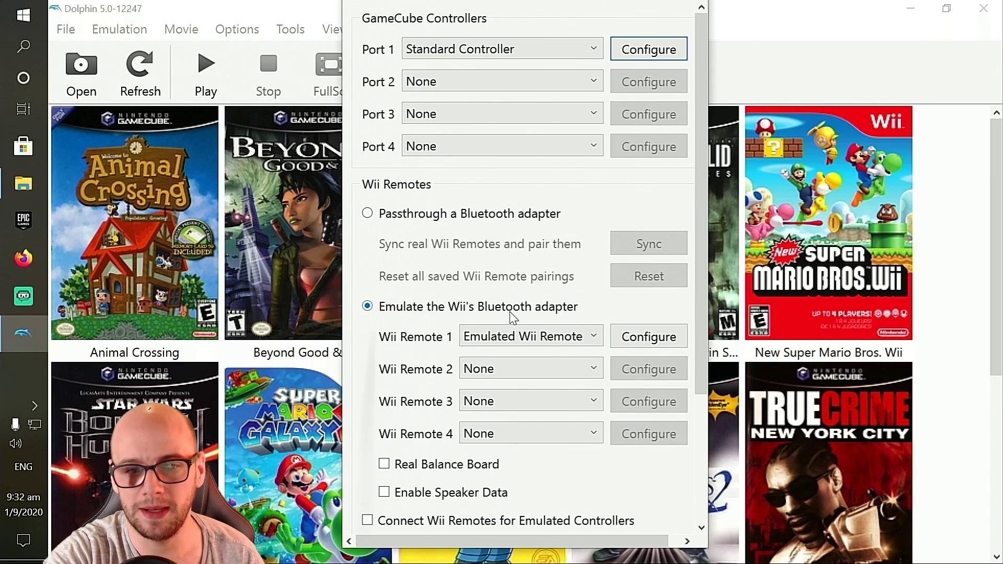
click(585, 337)
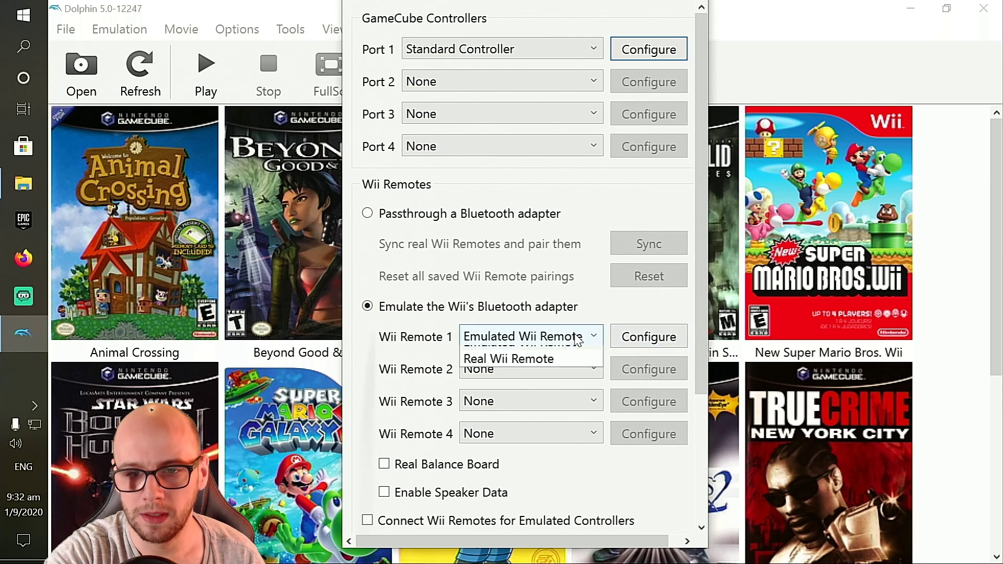
click(555, 372)
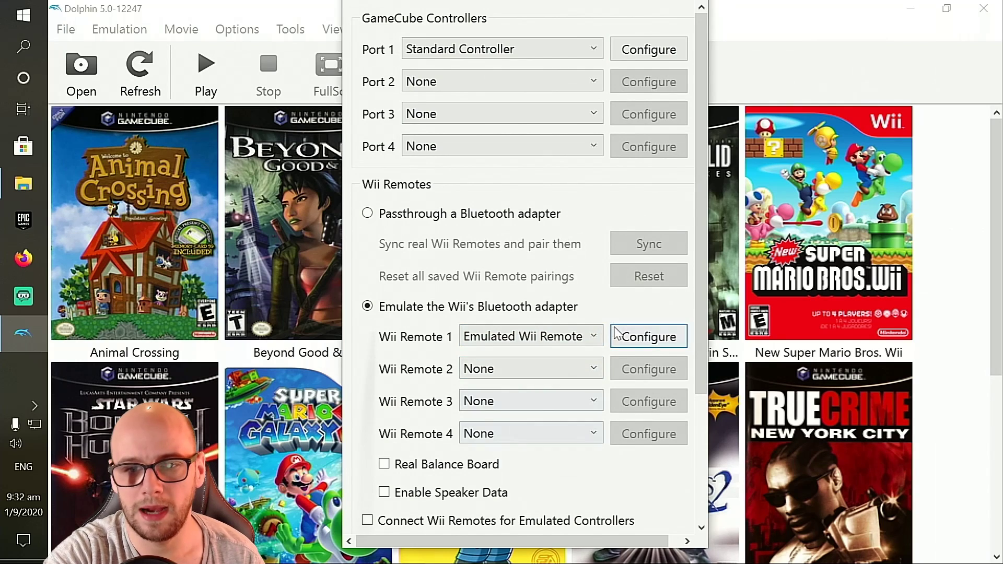
click(648, 336)
- Use XInput/0/Gamepad as the refreshed input device and set the extension to Nunchuk with Attach MotionPlus turned off
click(225, 74)
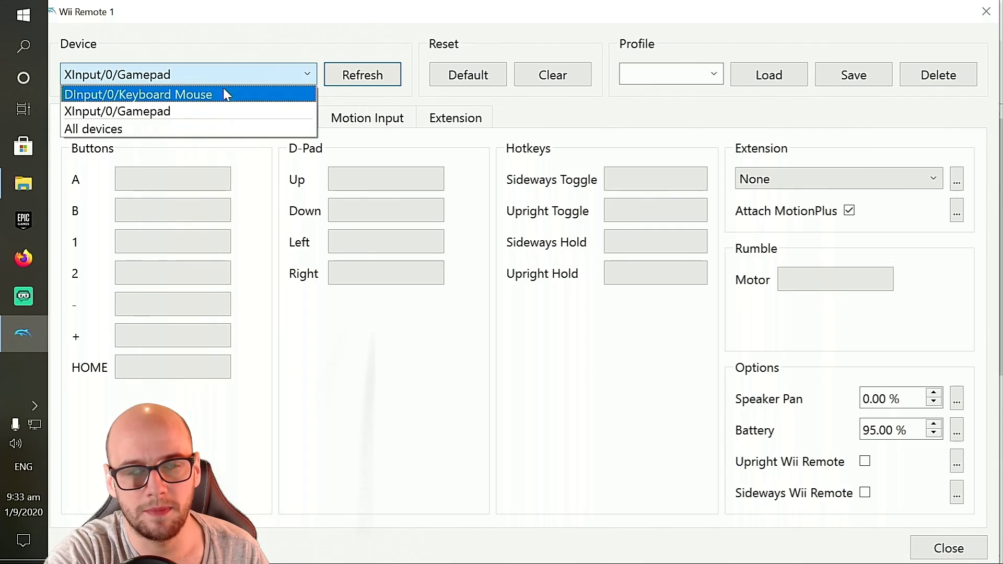
click(173, 112)
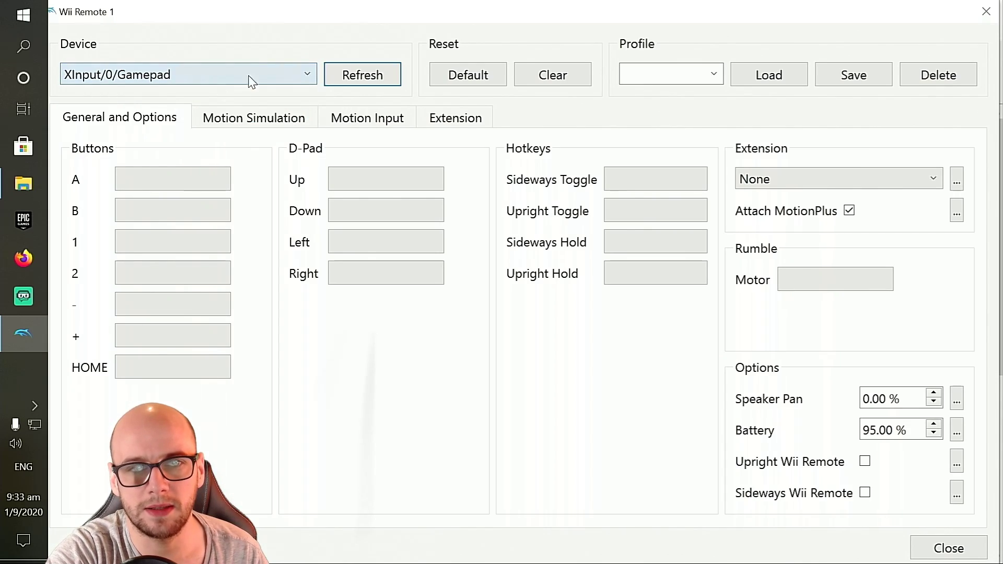
click(340, 79)
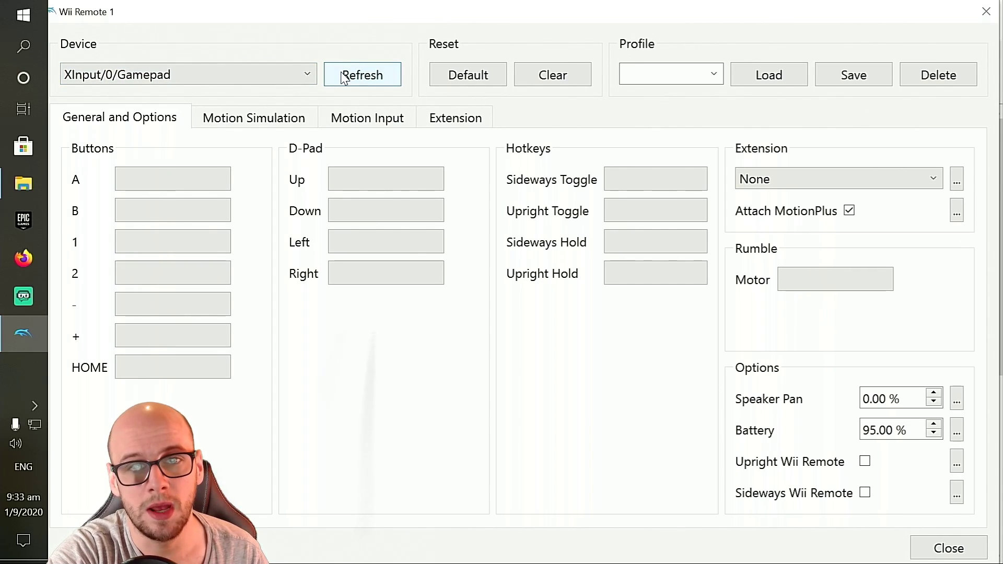
click(309, 81)
click(217, 116)
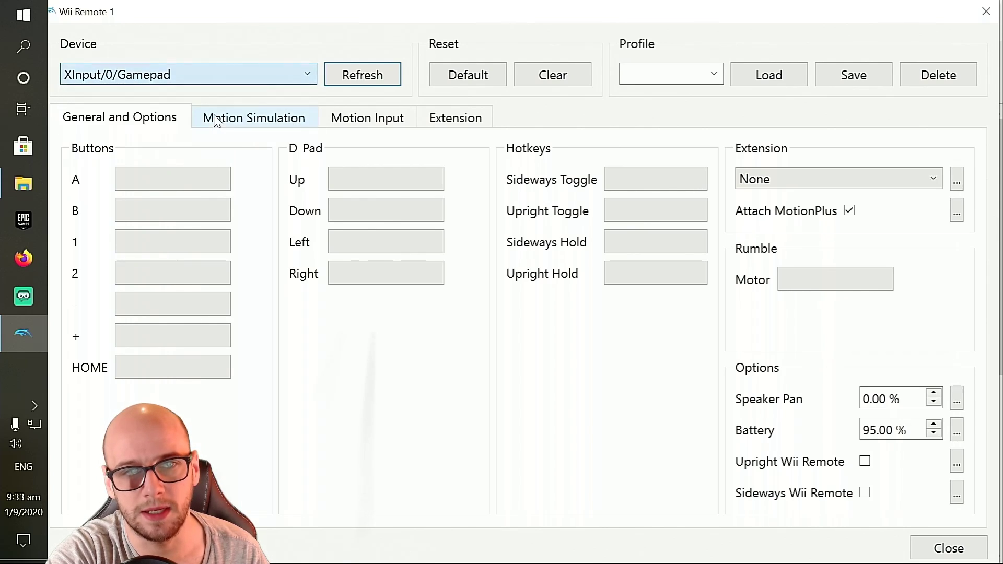
click(786, 179)
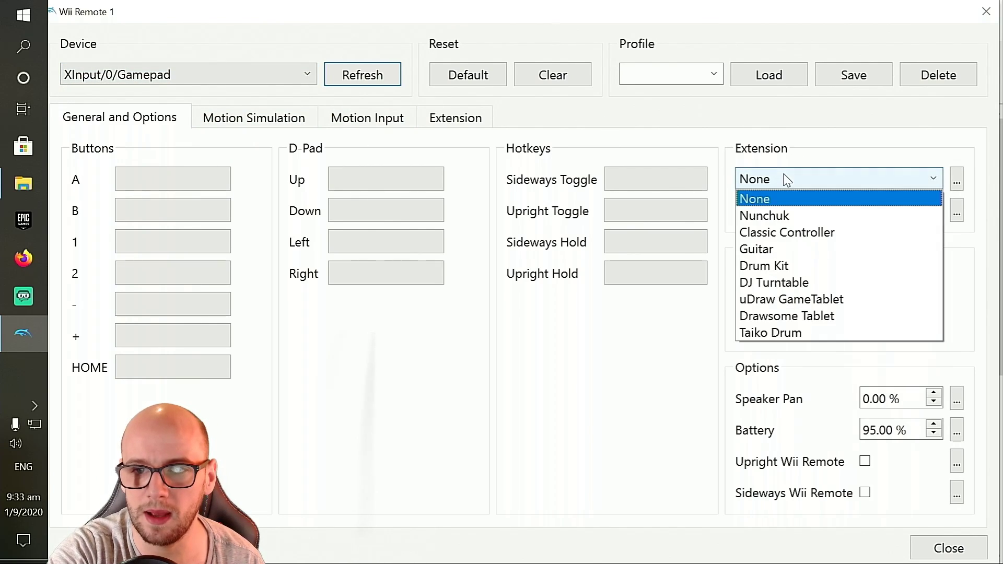
click(766, 216)
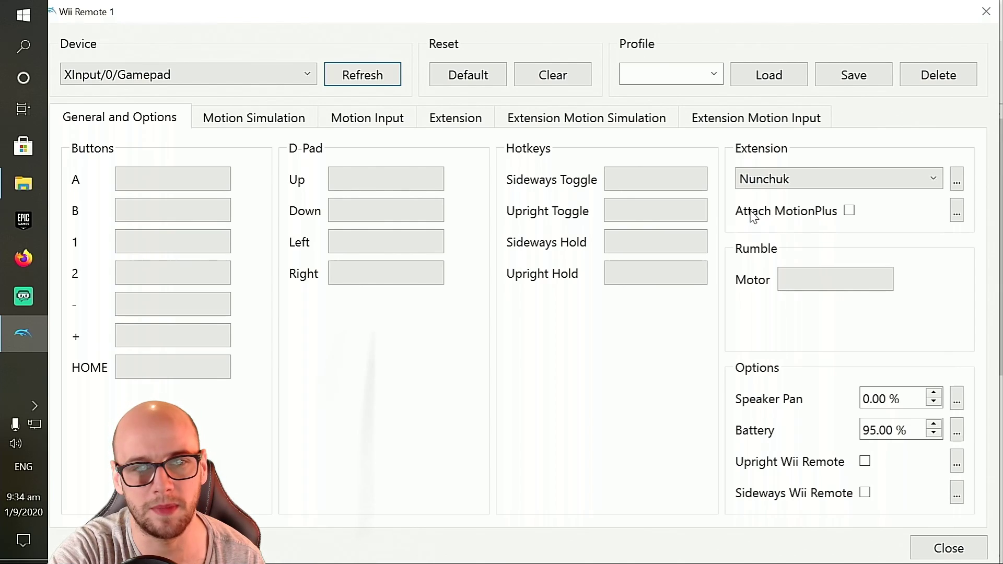
- Map the Wii Remote's A to Button A, B to Trigger R, 1 to Button X and 2 to Button Y
click(179, 183)
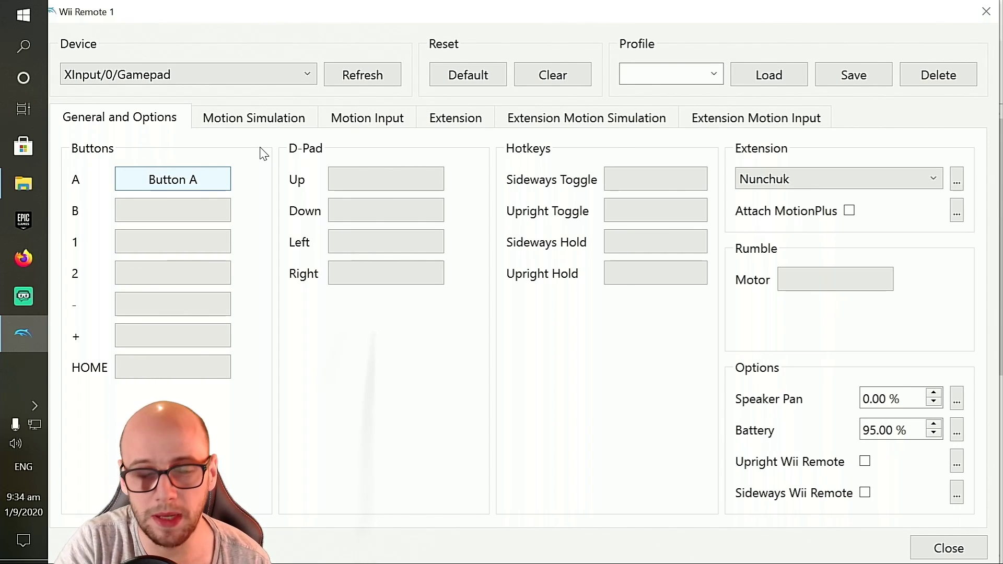
click(211, 218)
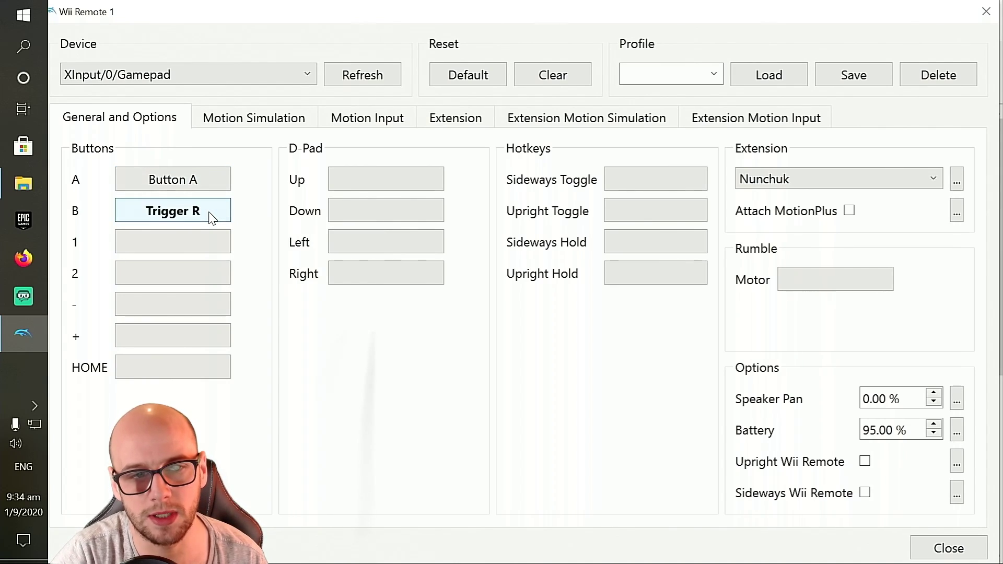
click(197, 249)
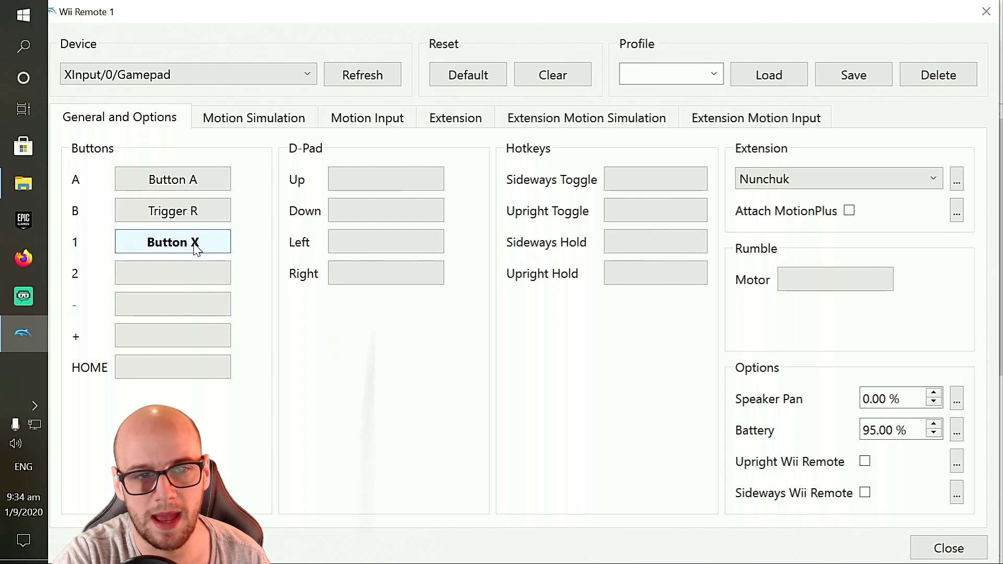
click(178, 274)
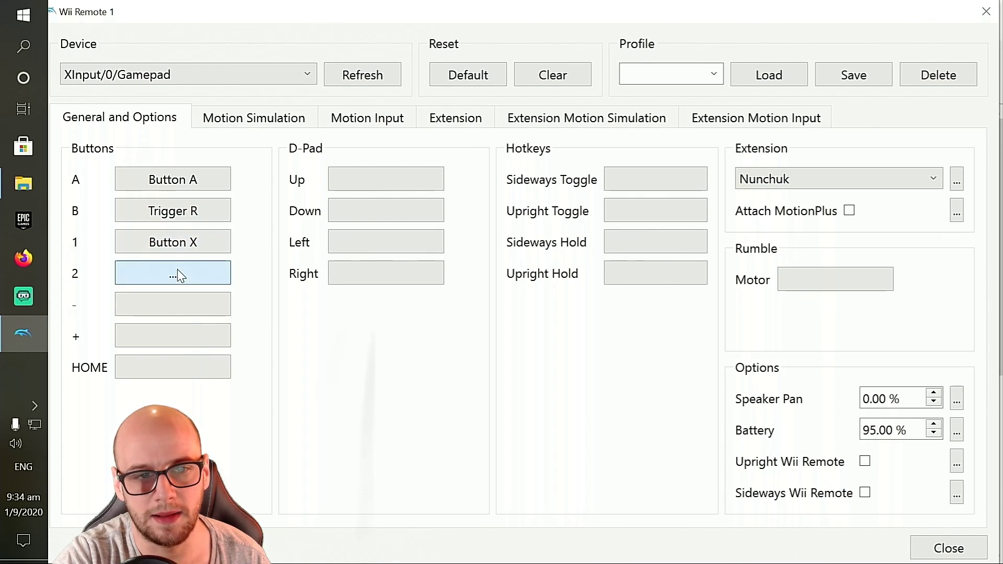
- Map the Wii Remote's minus button to Start, plus to Back and HOME to Thumb L
click(174, 307)
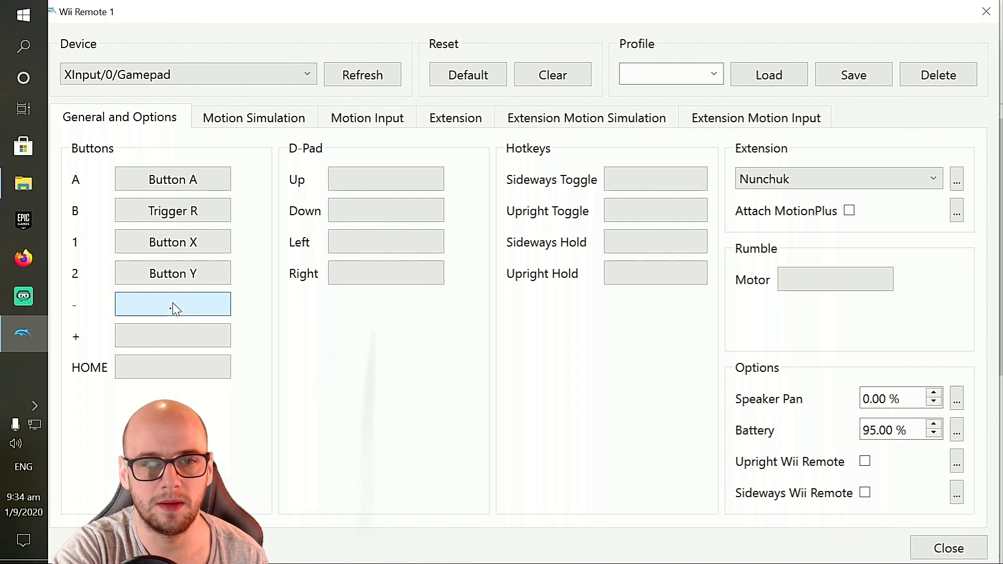
click(186, 337)
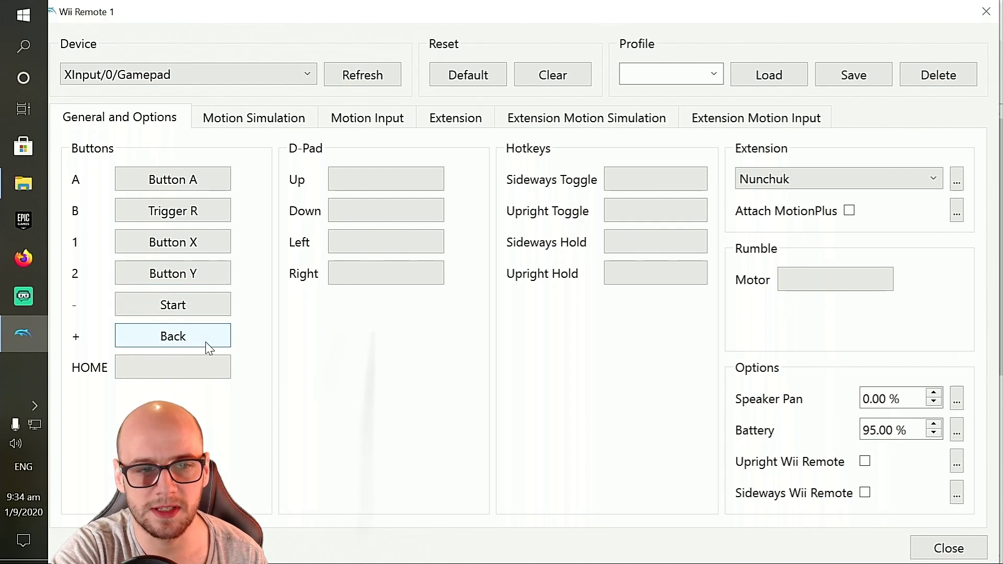
click(199, 370)
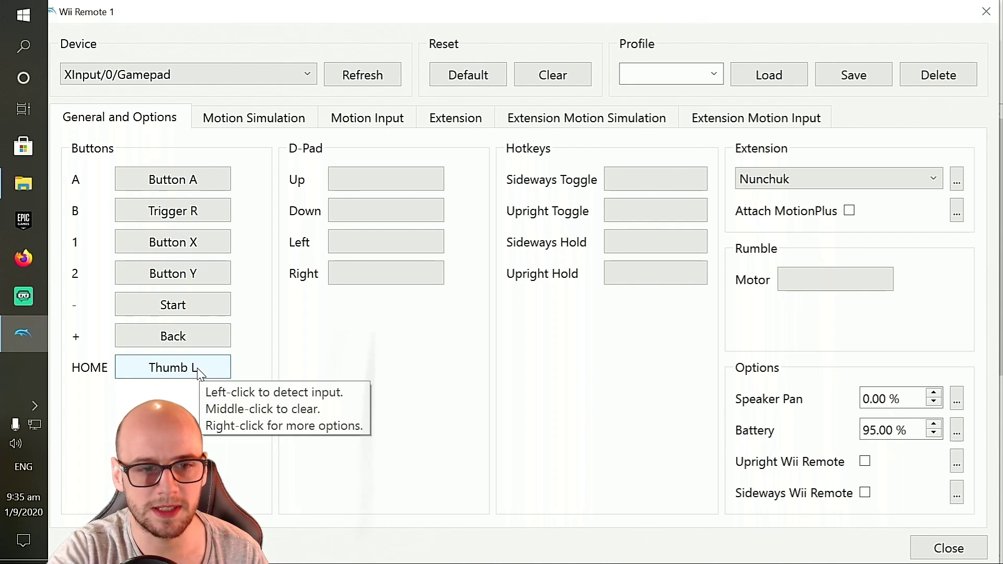
- Map the D-Pad directions: Up to Pad N, Down to Pad S, Left to Pad W and Right to Pad E
click(383, 191)
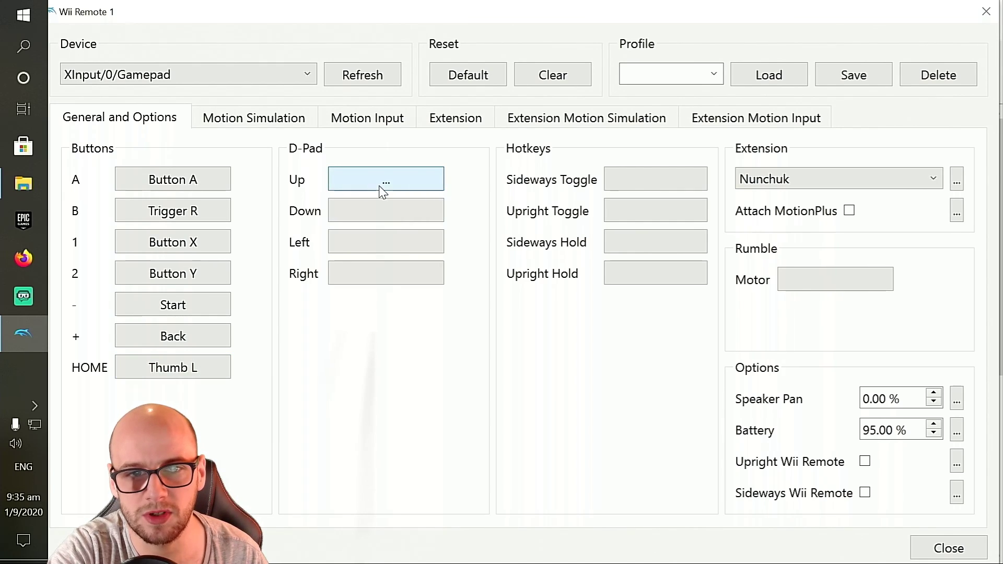
click(382, 219)
click(383, 247)
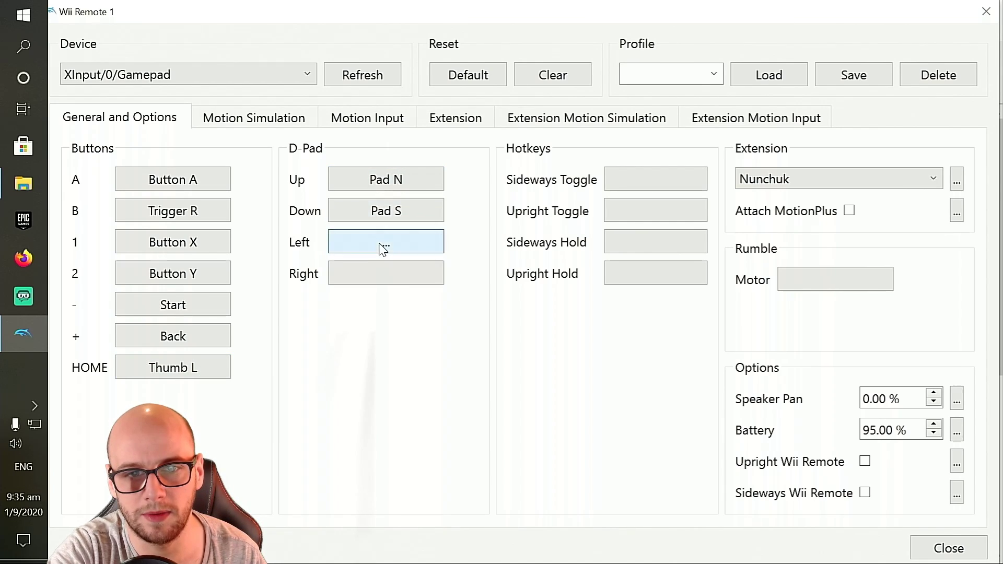
click(392, 283)
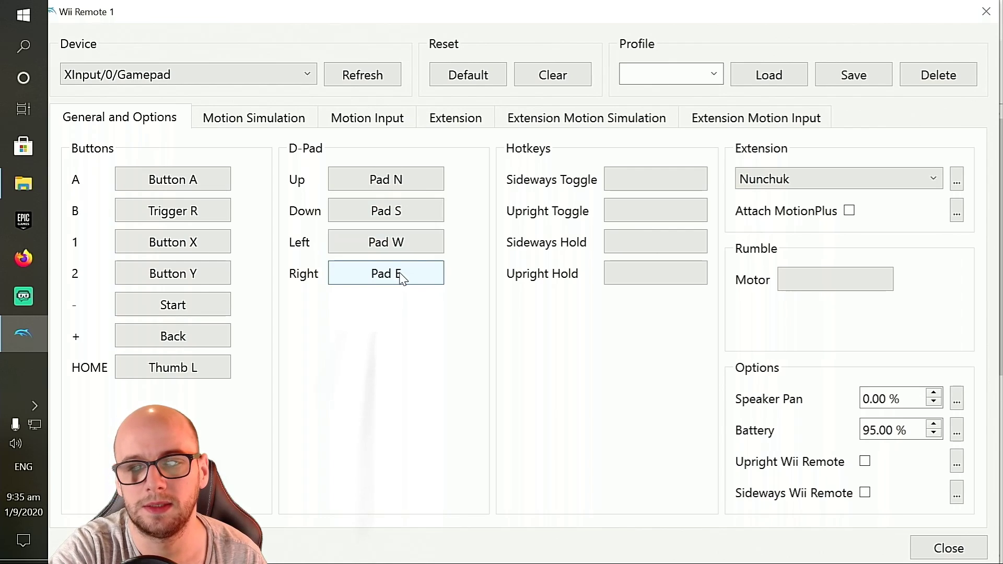
- Assign Motor L and Motor R, joined by the Or operator, to the rumble motor and test the output
click(828, 284)
click(469, 189)
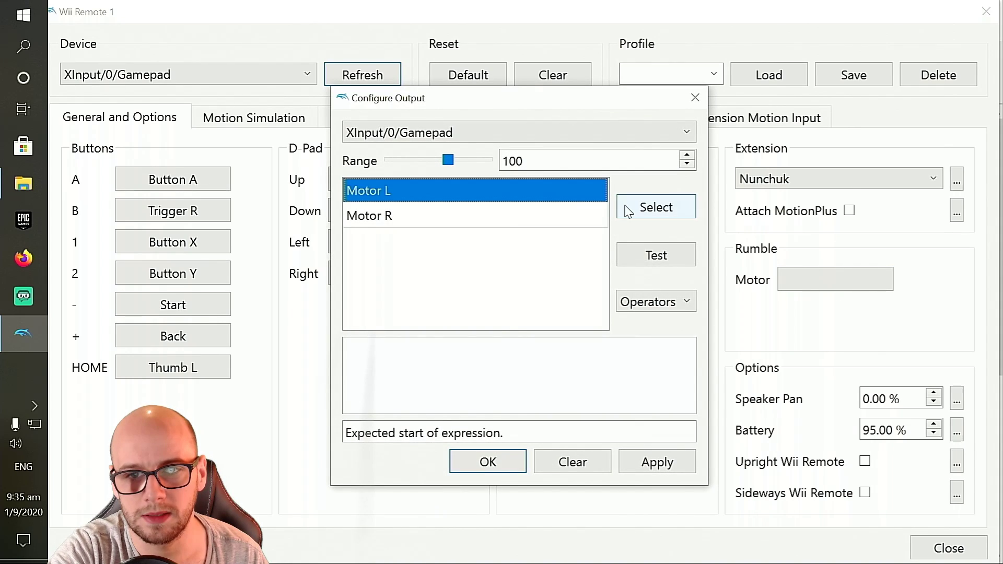
click(629, 209)
click(651, 301)
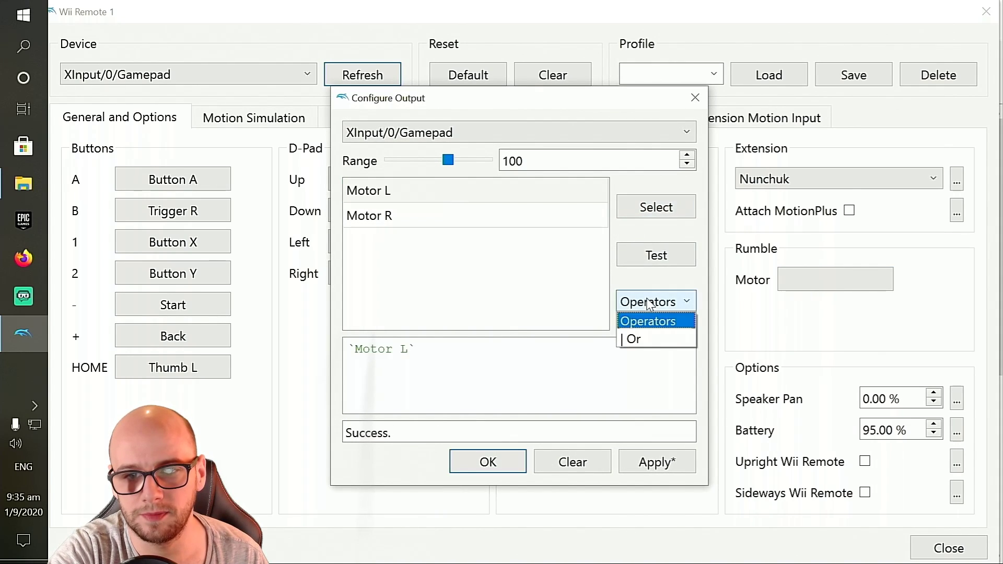
click(647, 339)
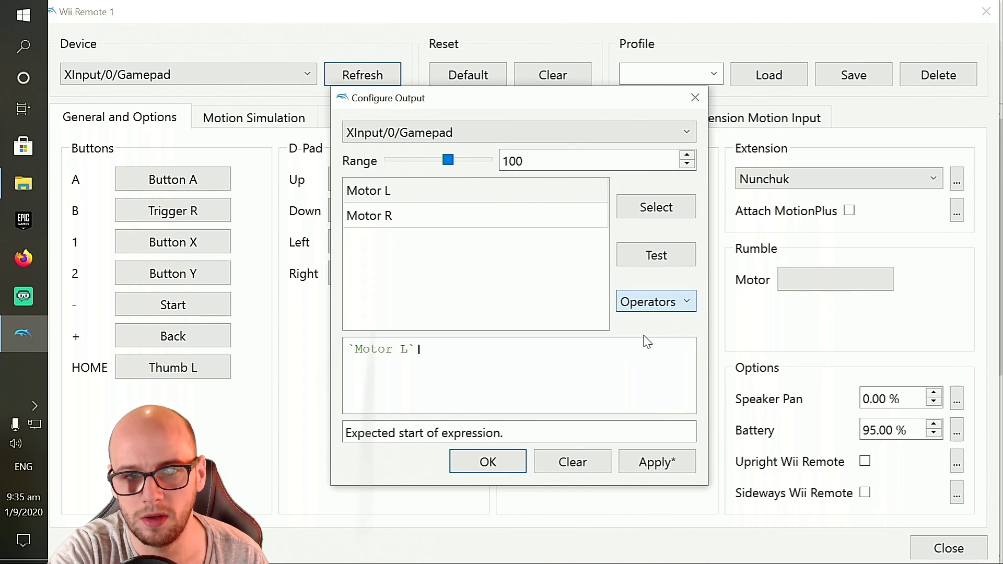
click(467, 224)
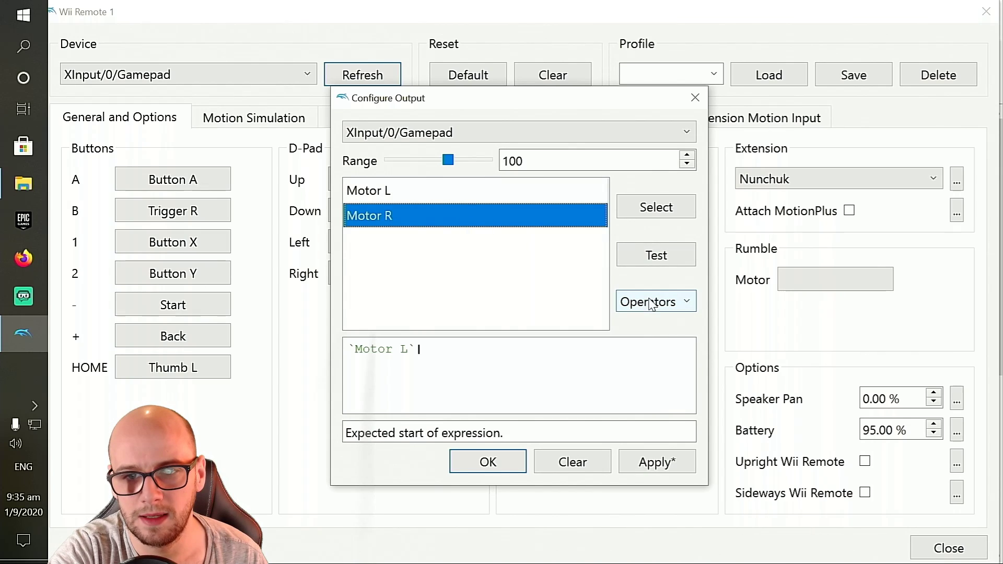
click(659, 214)
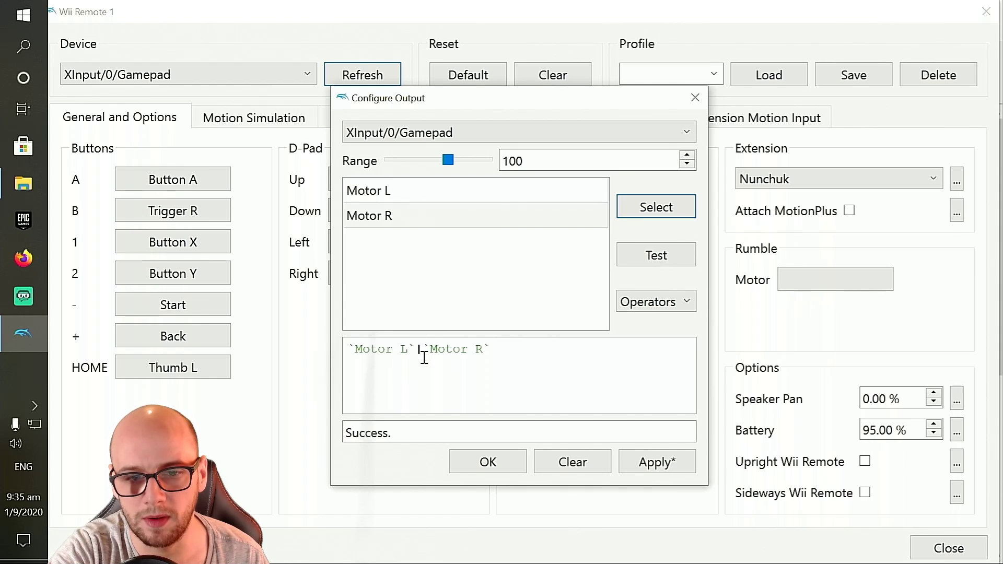
click(671, 465)
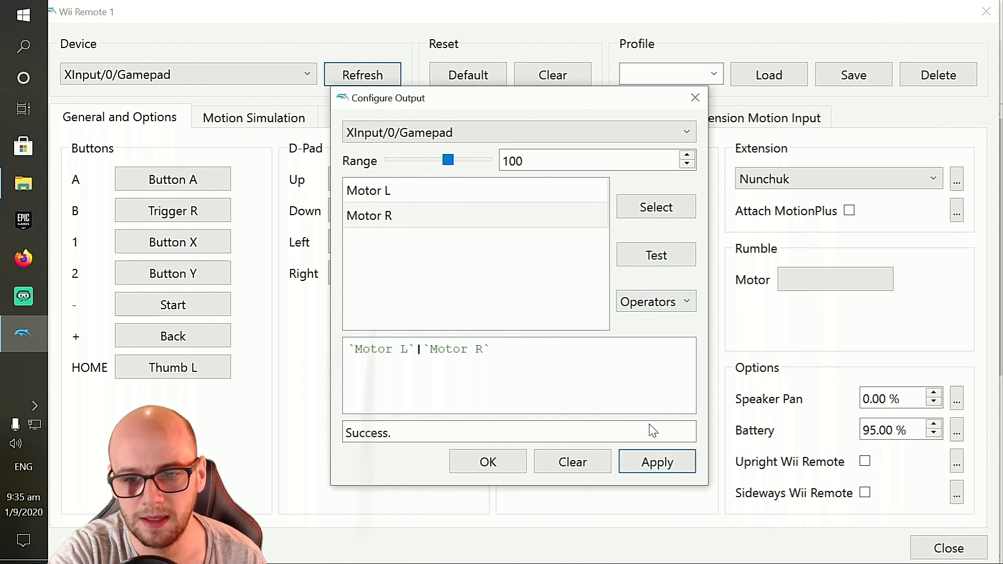
click(651, 261)
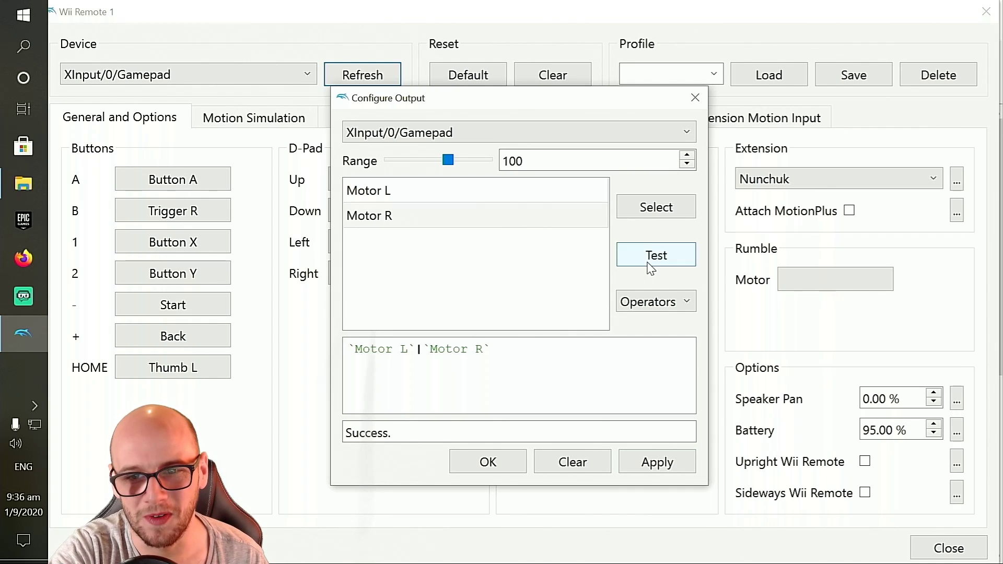
click(513, 469)
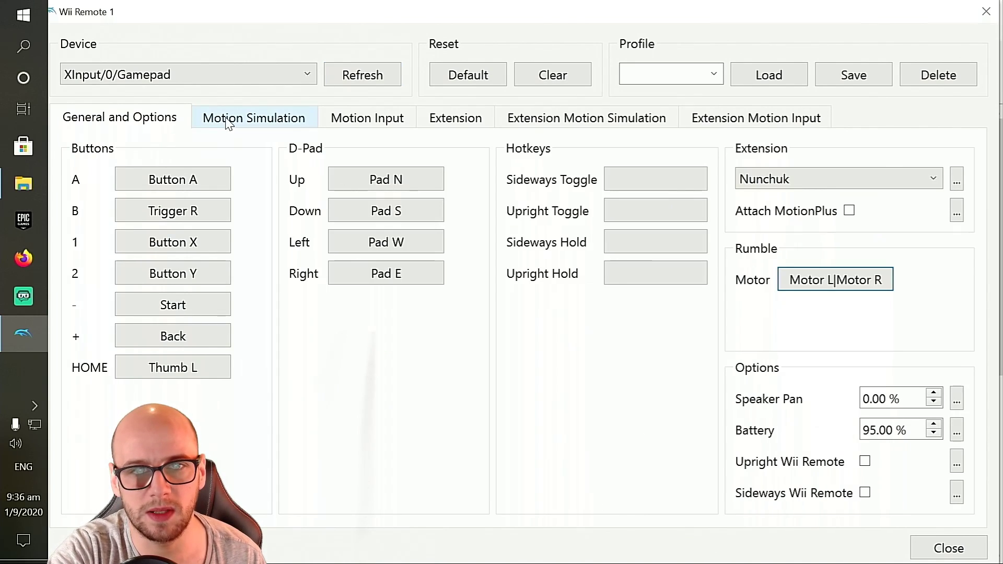
- In the motion simulation settings, map Shake X, Y and Z all to Shoulder R
click(228, 122)
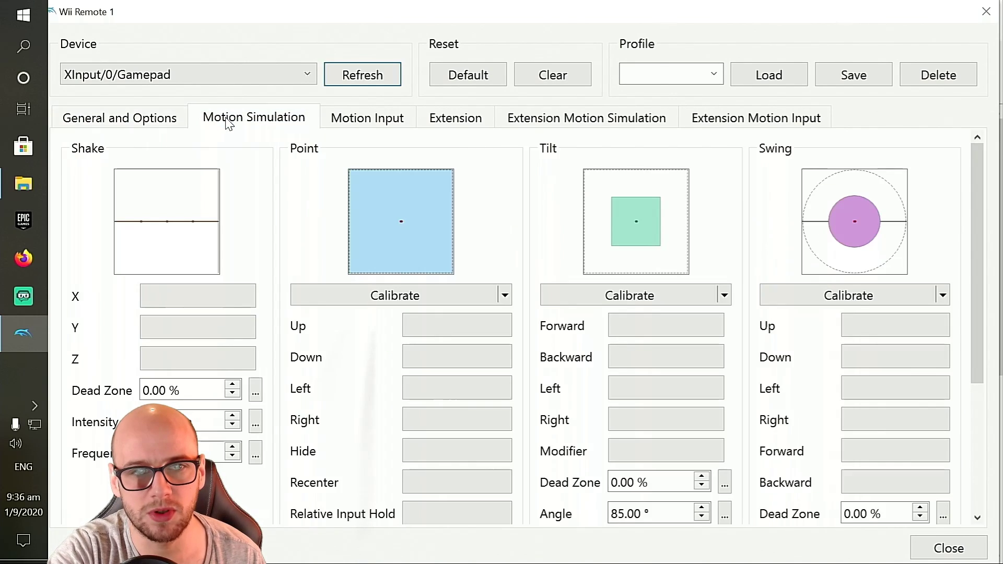
click(241, 301)
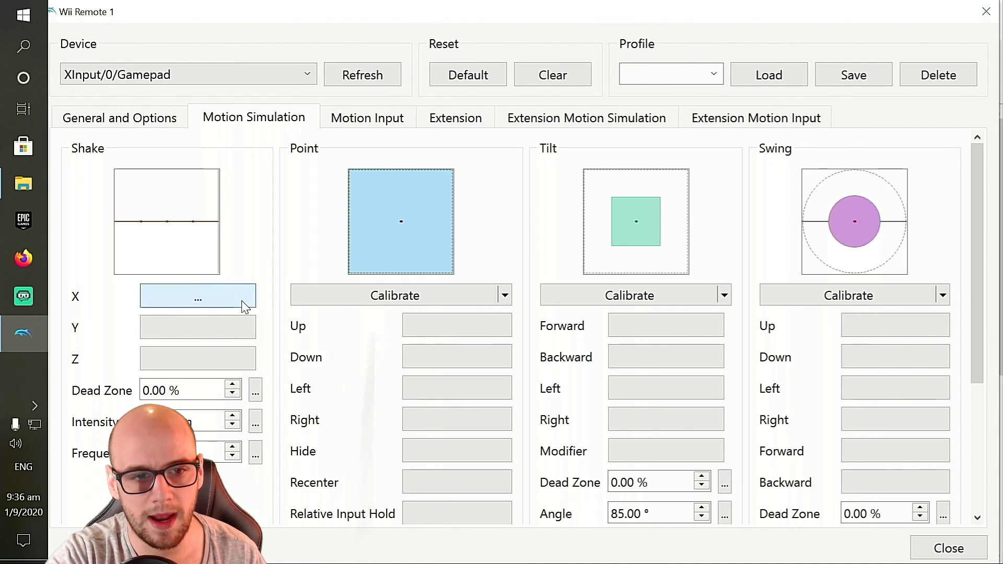
click(235, 326)
click(199, 361)
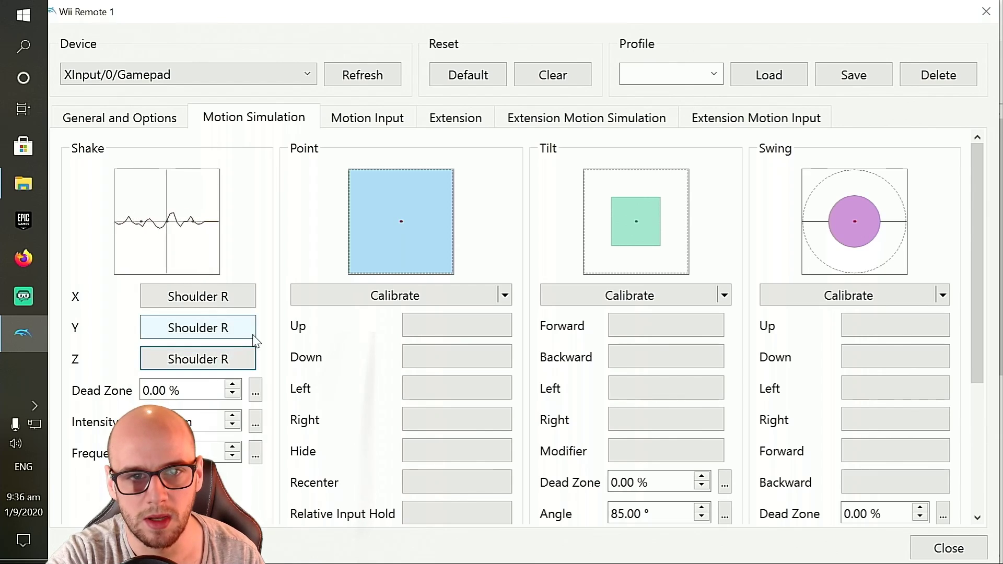
- Map Point Up to Right Y+, Down to Right Y-, Left to Right X-, Right to Right X+, and Hide to Thumb R
click(458, 335)
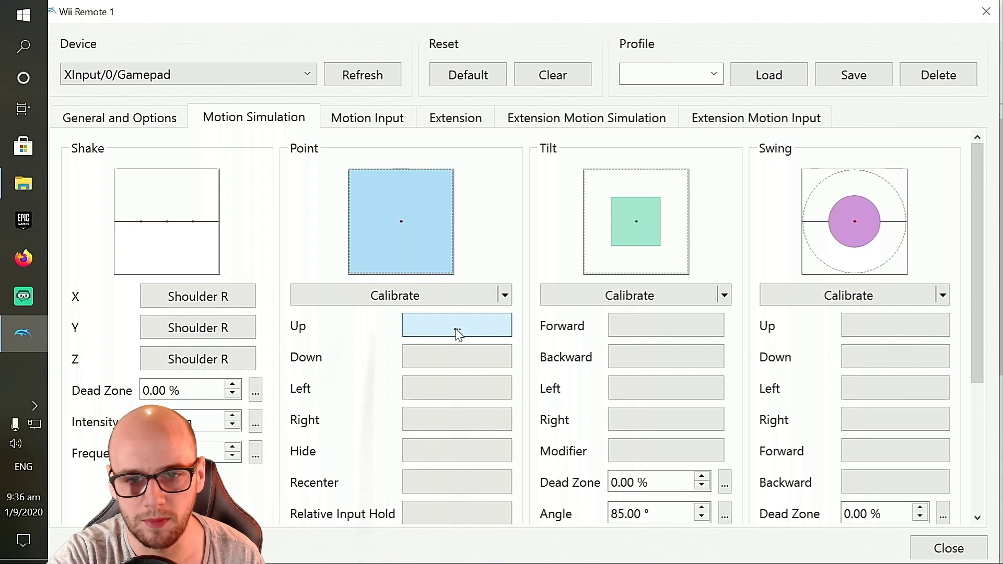
click(453, 360)
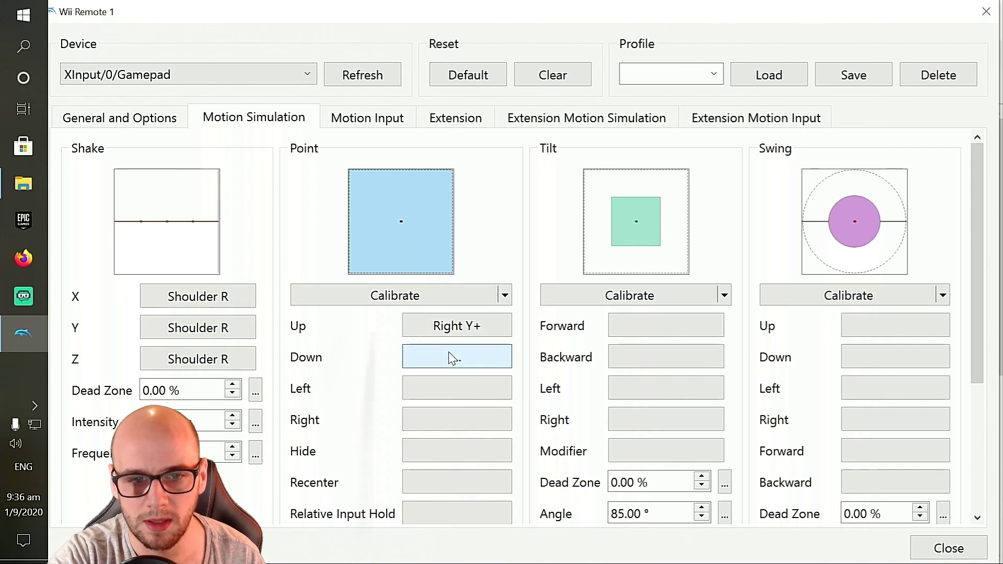
click(460, 393)
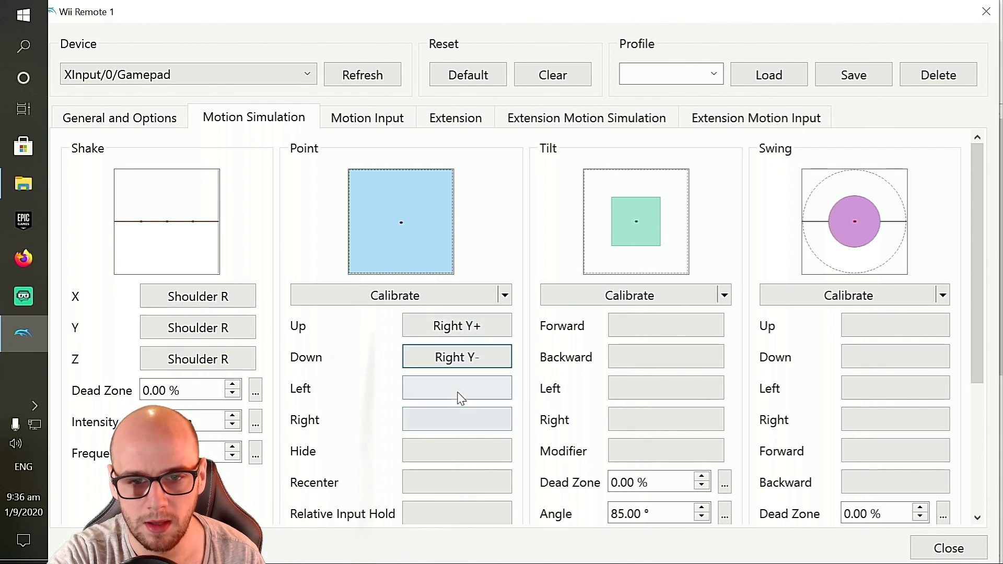
click(453, 420)
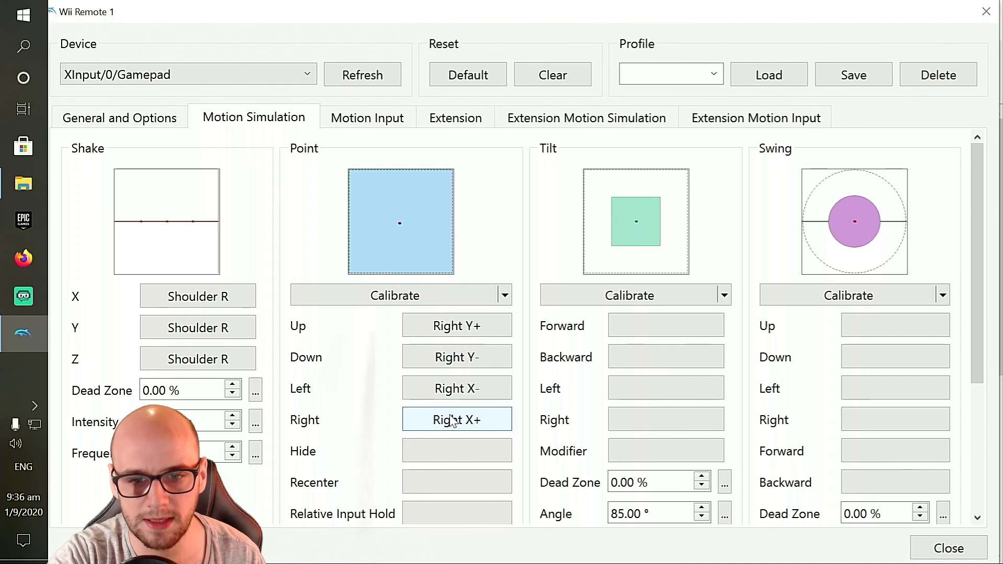
click(453, 454)
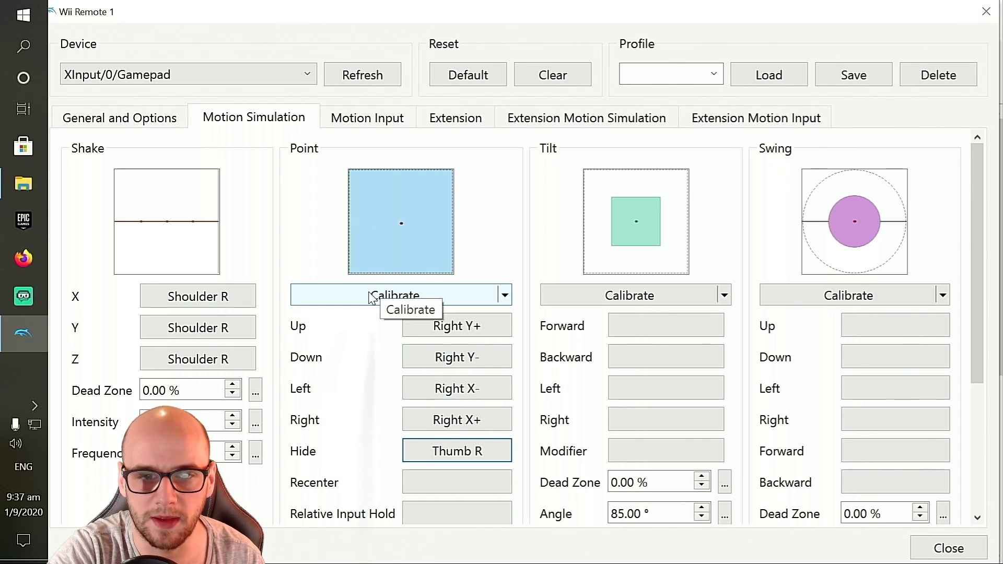
- Calibrate the Point input with the gamepad's right stick
click(372, 298)
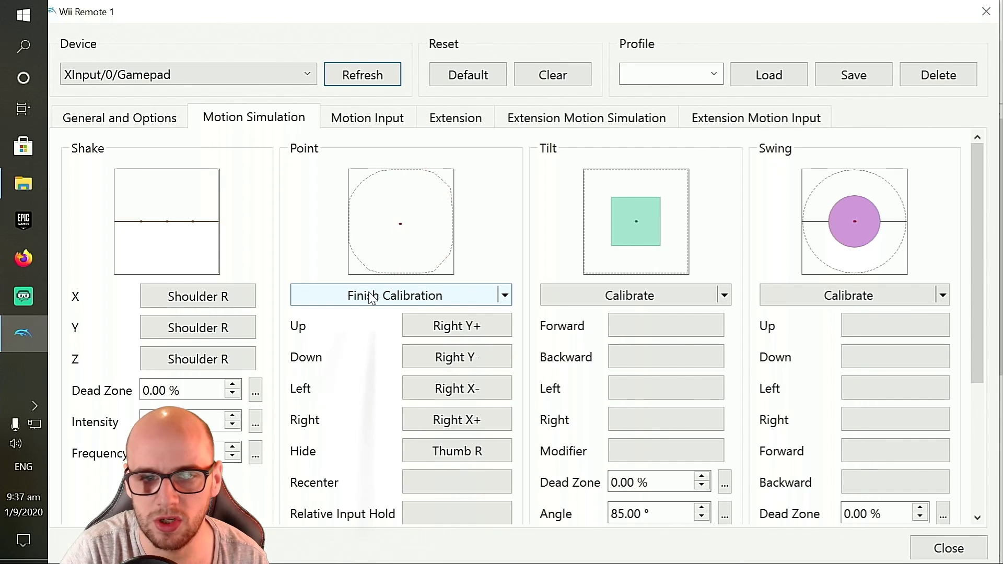
click(371, 298)
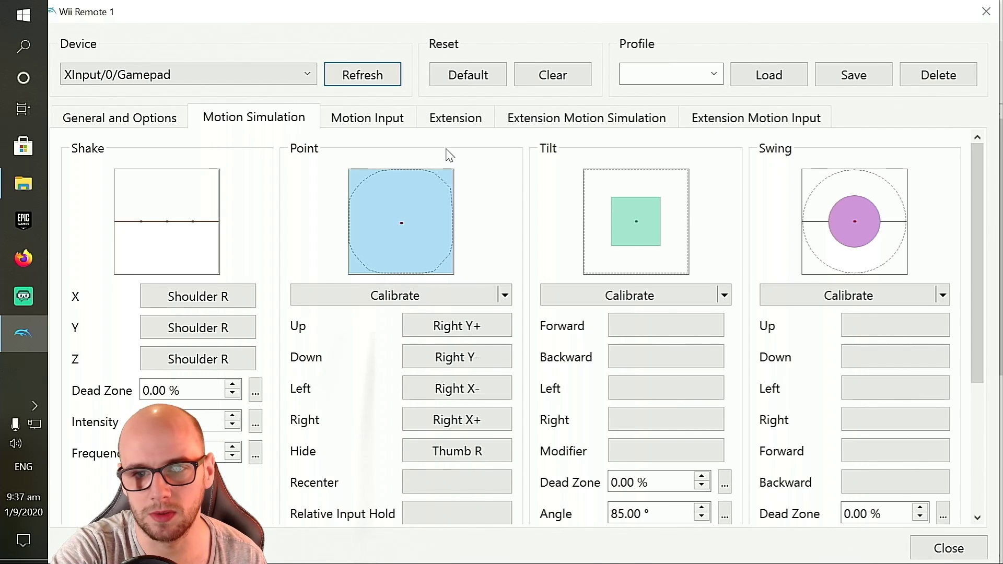
- Map the Nunchuk stick: Up to Left Y+, Down to Left Y-, Left to Left X- and Right to Left X+
click(479, 125)
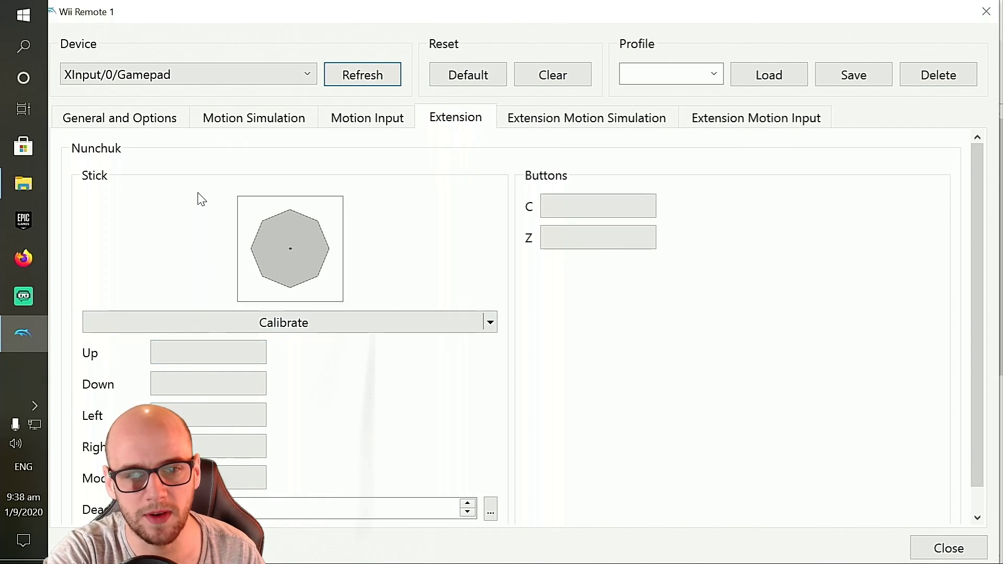
click(248, 358)
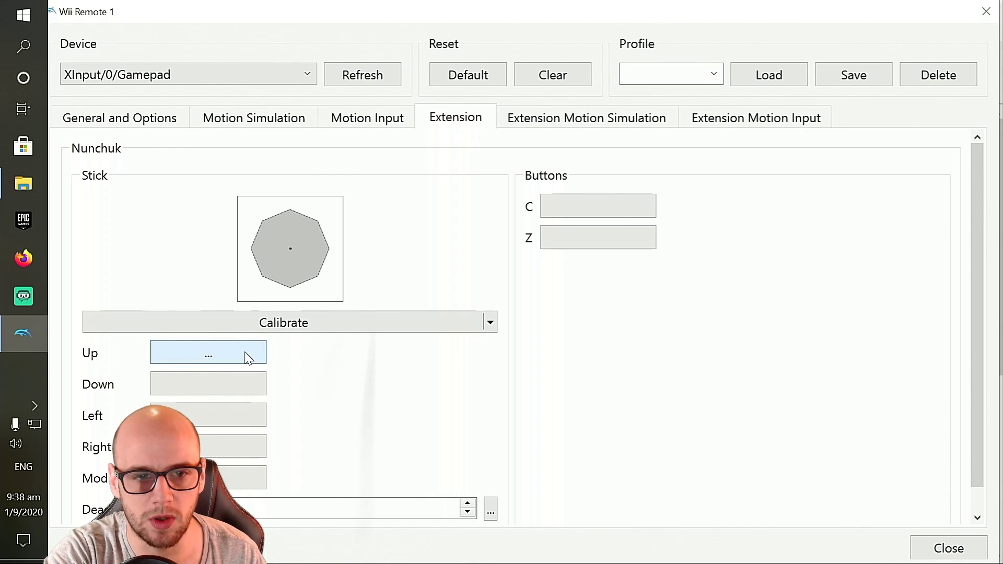
click(240, 387)
click(225, 421)
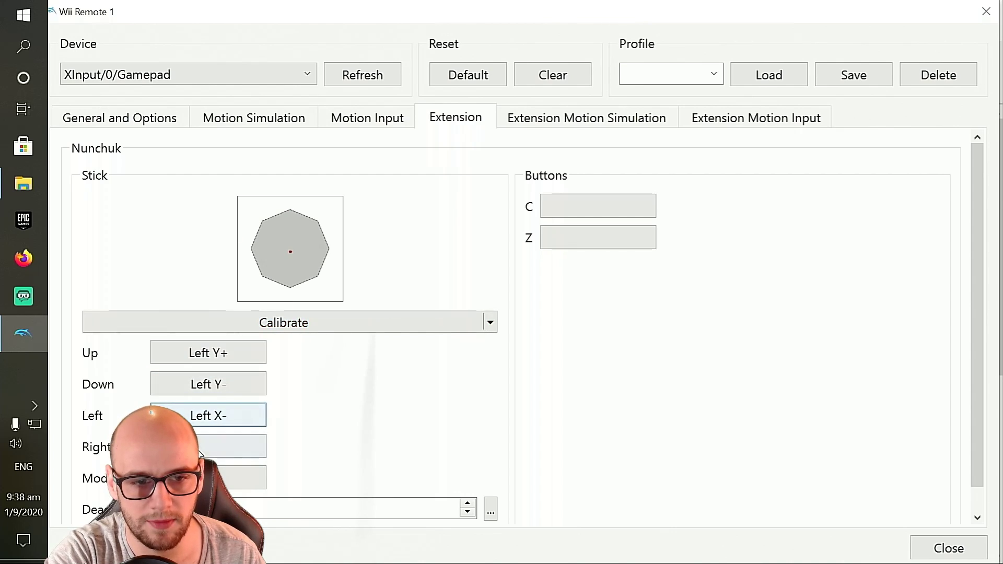
click(230, 446)
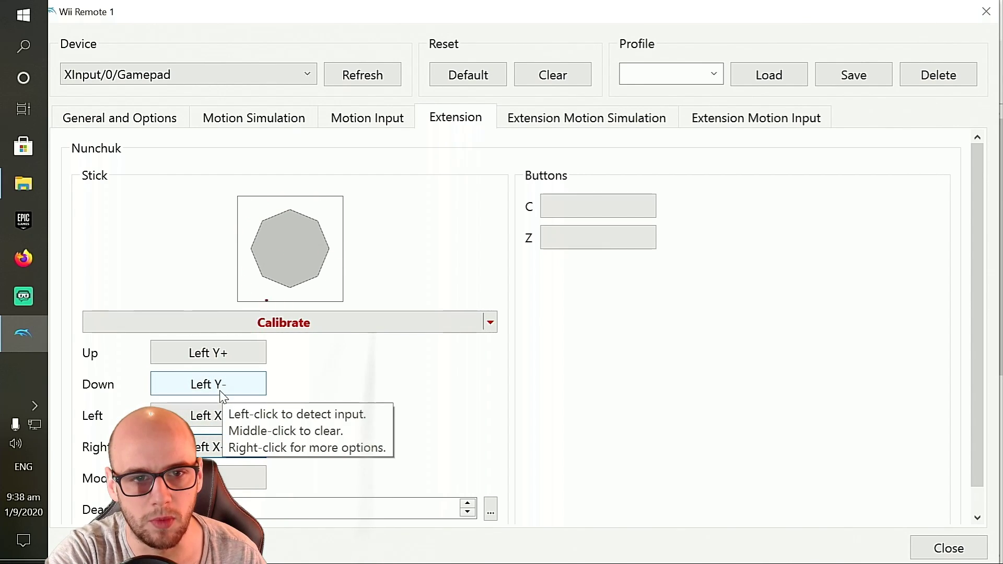
- Calibrate the Nunchuk stick and assign gamepad inputs to the Nunchuk's C and Z buttons
click(340, 323)
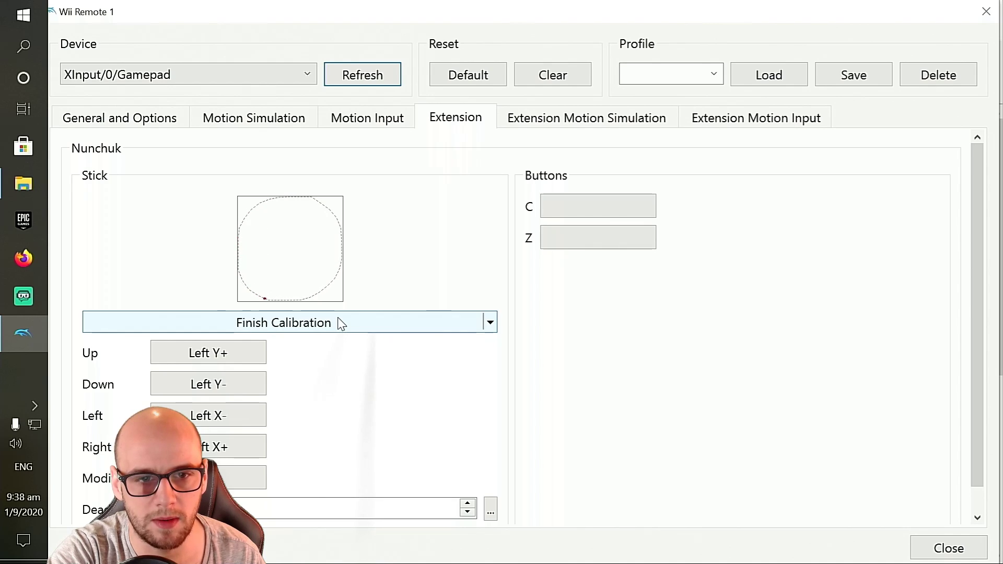
click(341, 323)
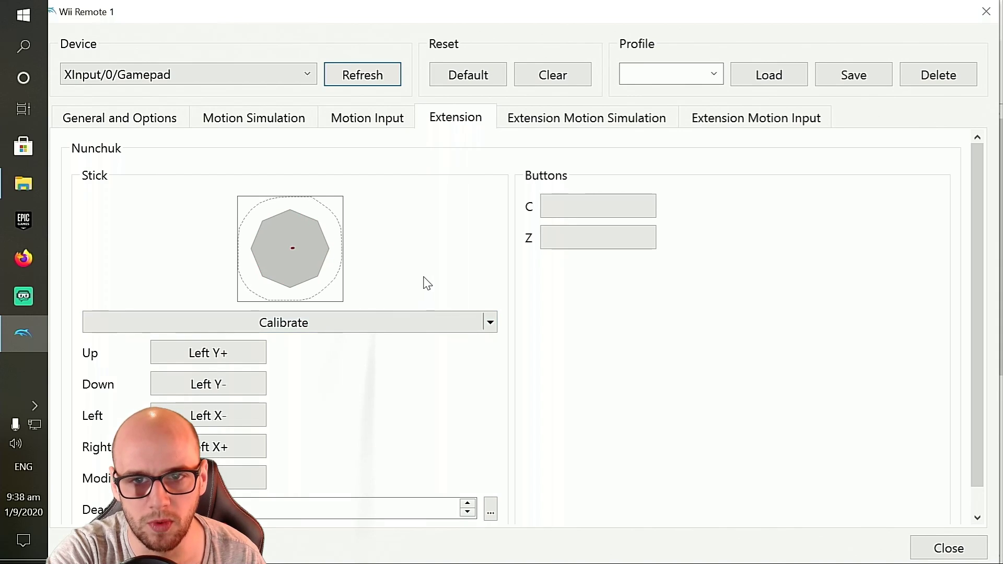
click(549, 214)
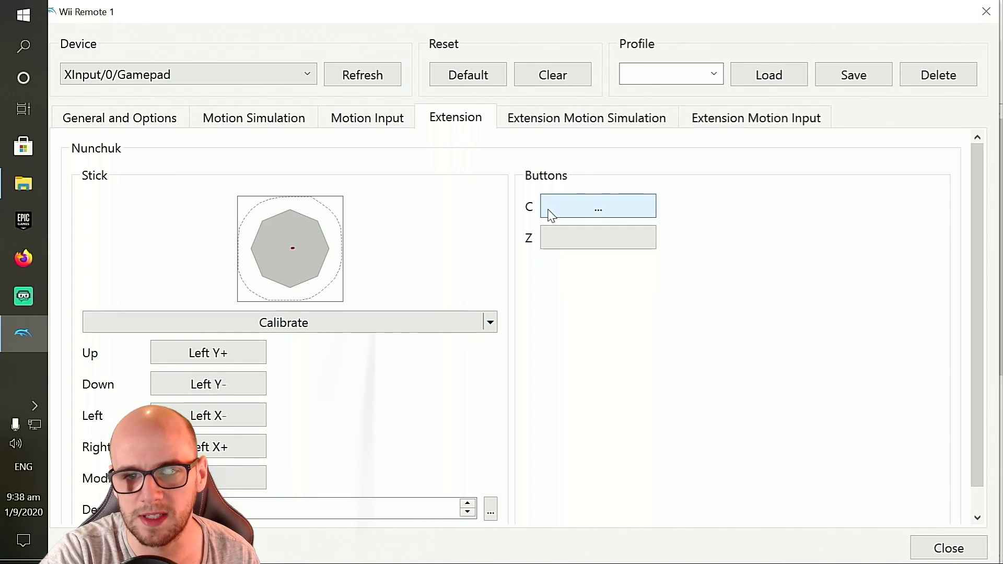
click(622, 239)
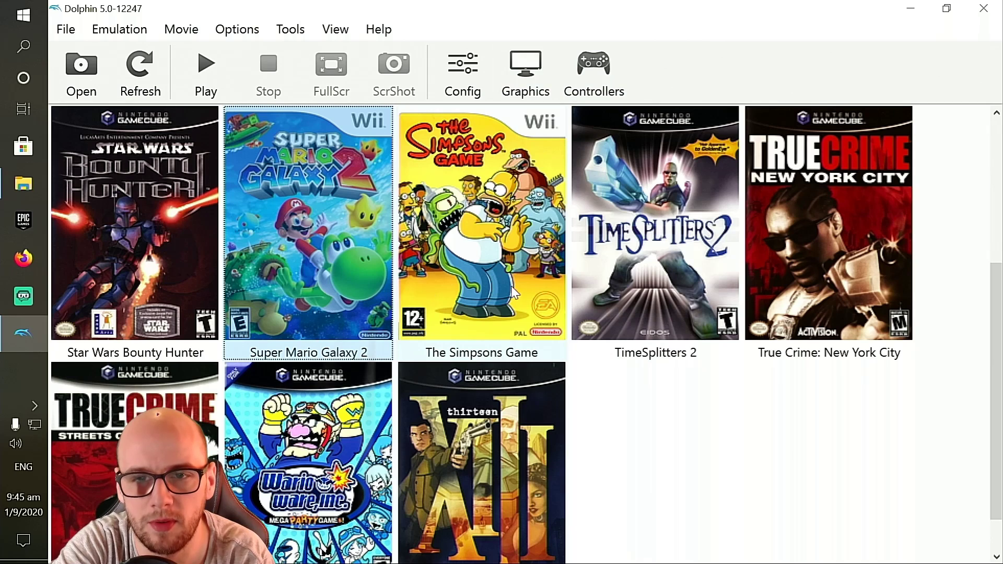
- Reopen the configuration of emulated Wii Remote 1 and save it as a profile named SMGSTD
click(580, 75)
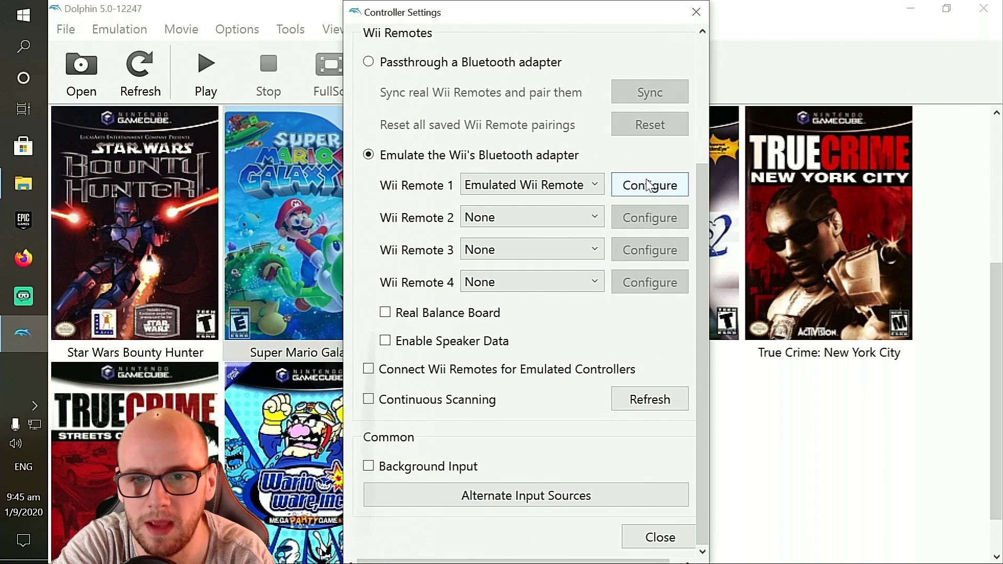
click(648, 185)
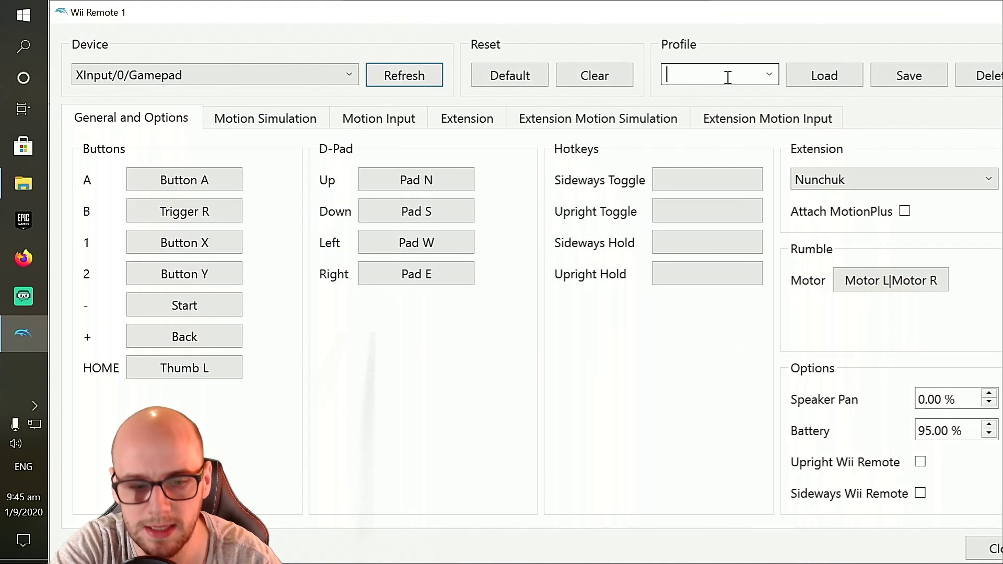
text(SMG)
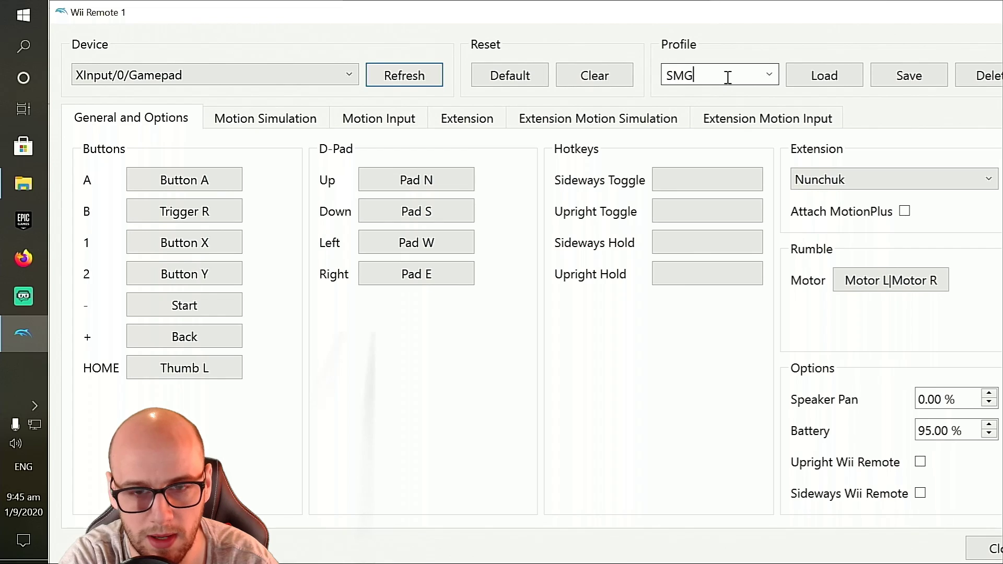
text(STD)
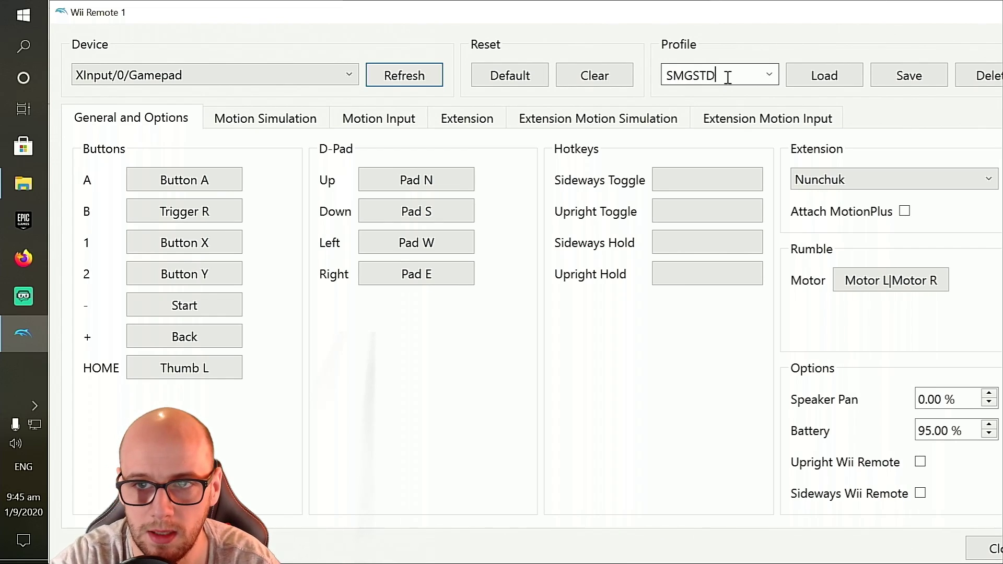
click(903, 77)
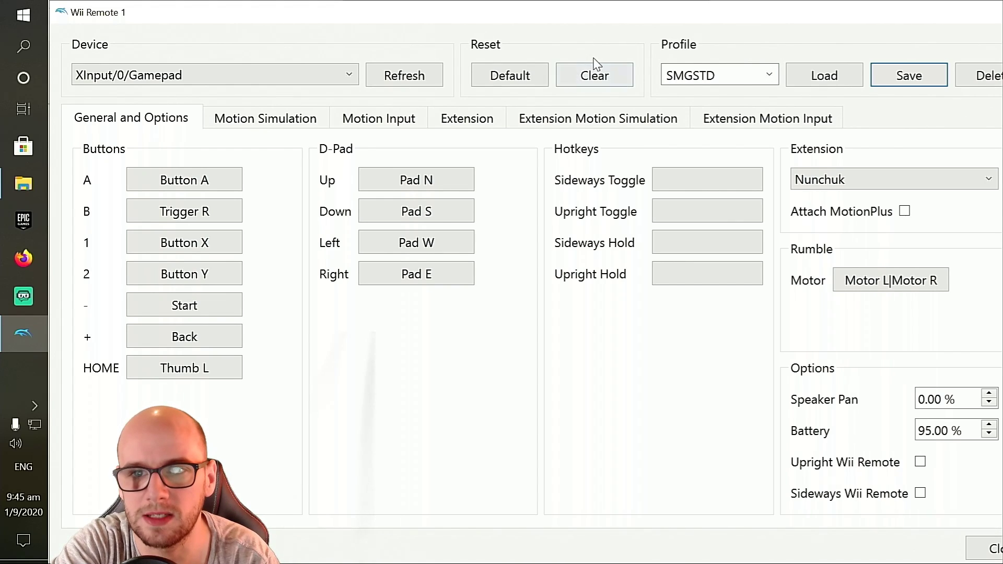
- Load the BALL profile and review its motion simulation and general button settings
click(770, 77)
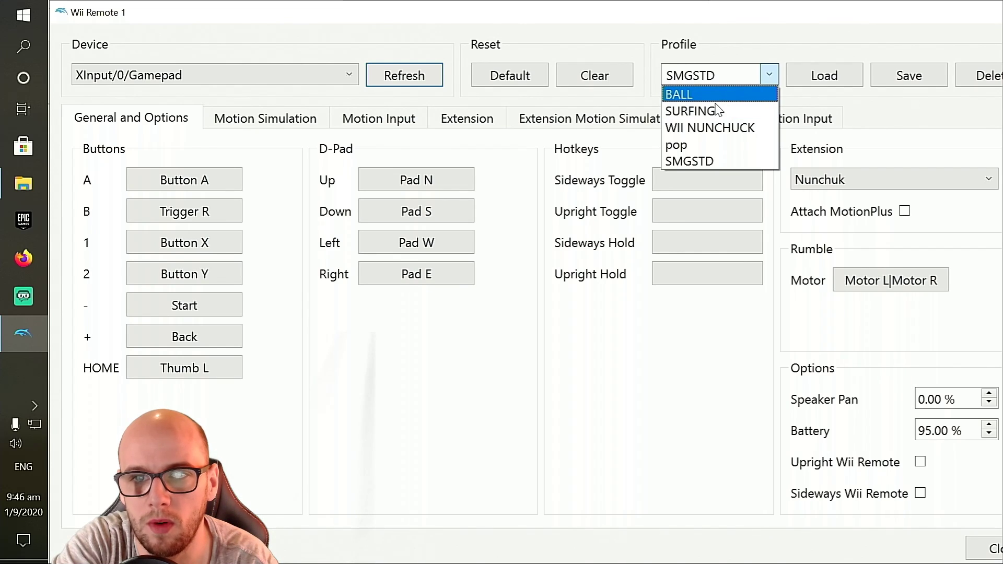
click(710, 99)
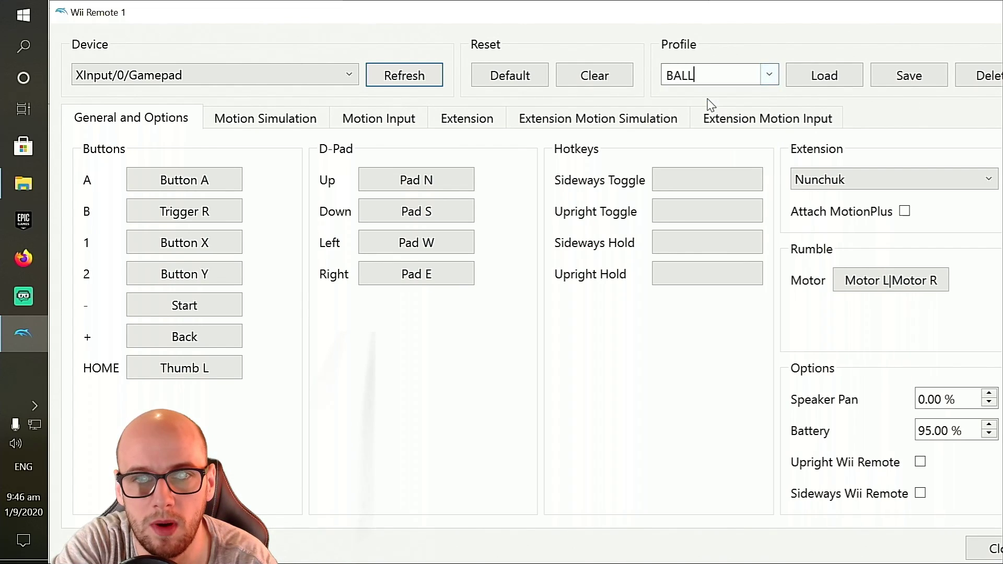
click(287, 117)
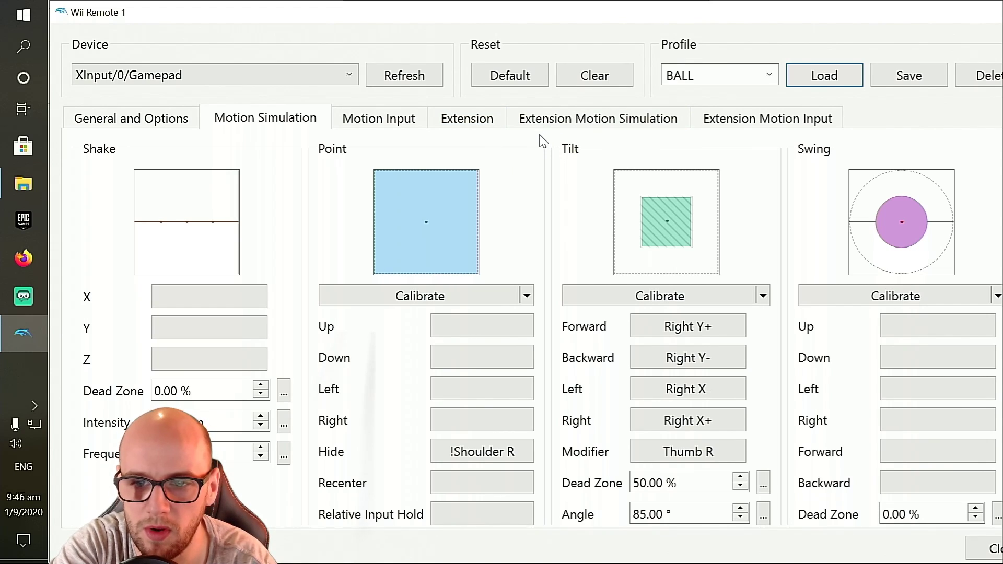
click(180, 116)
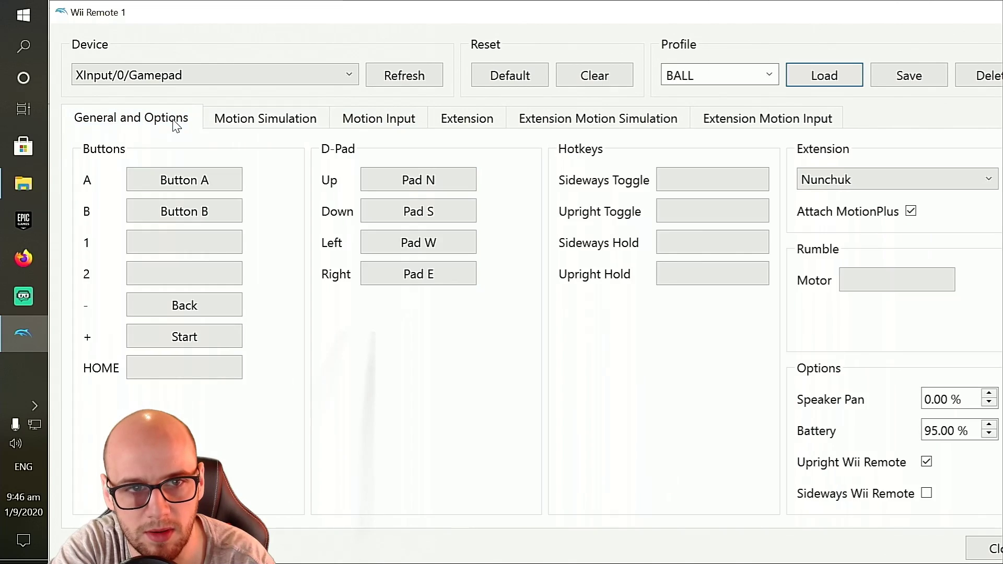
click(231, 113)
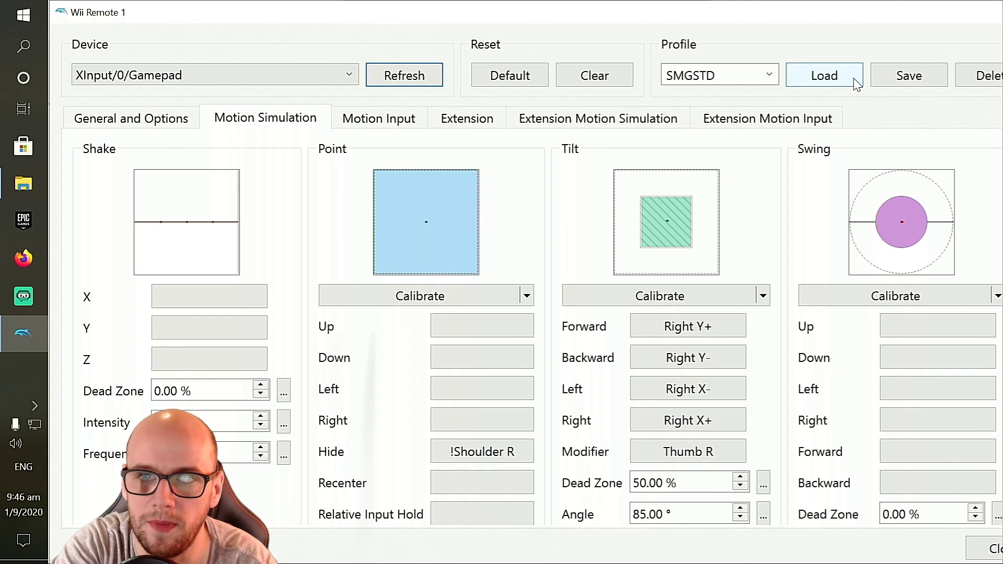
- Load the SMGSTD profile again and check its general button mappings
click(856, 83)
click(200, 123)
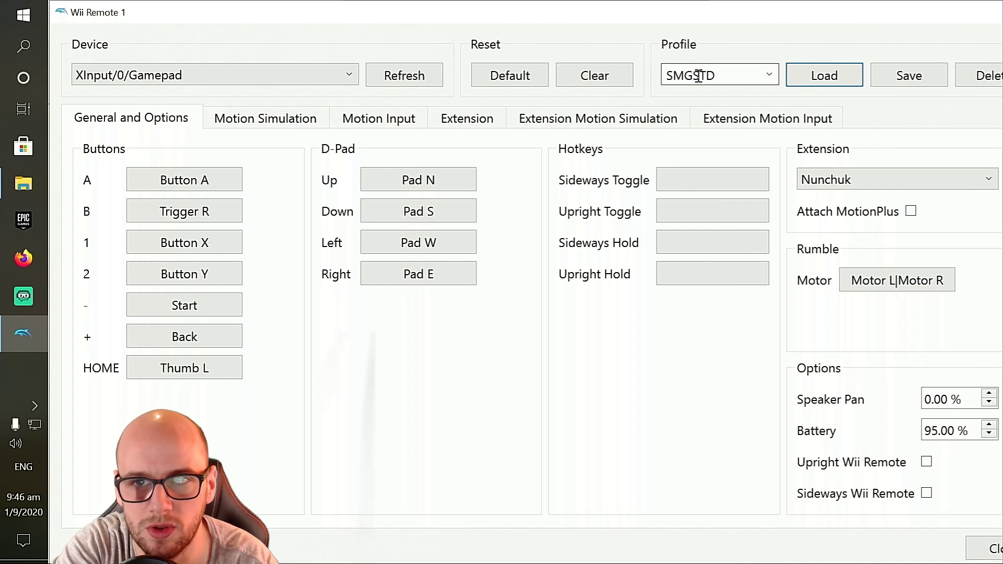
click(768, 74)
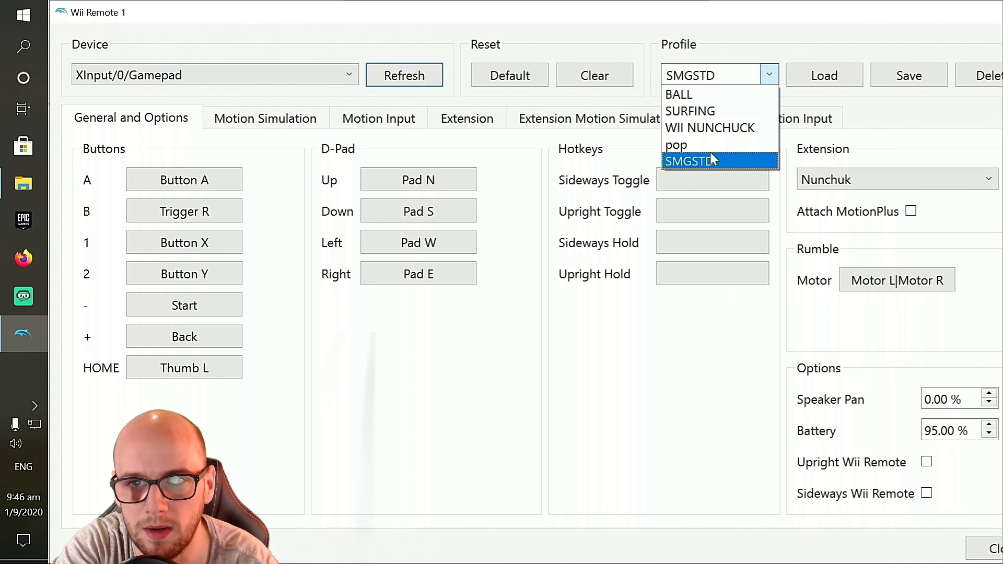
click(712, 159)
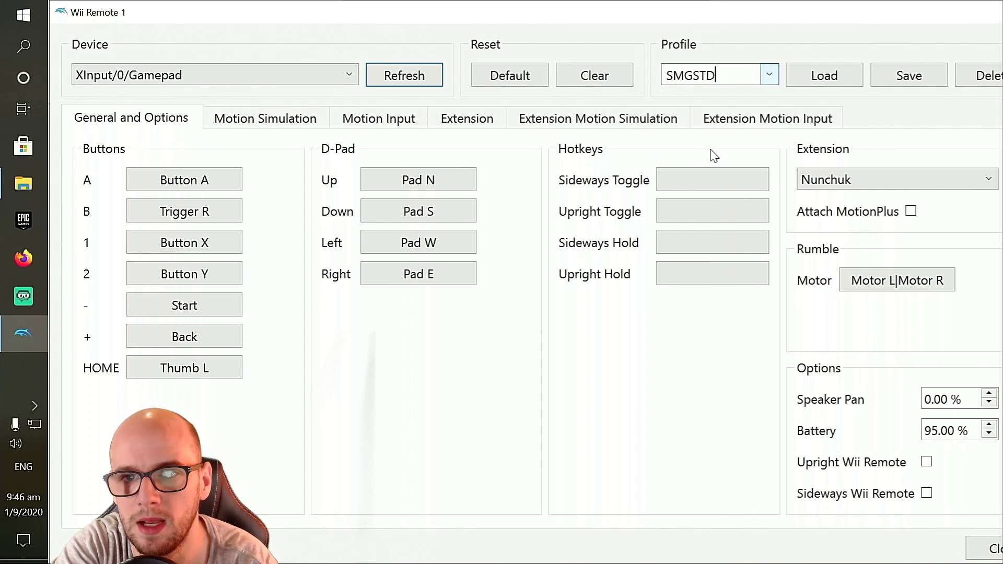
click(809, 80)
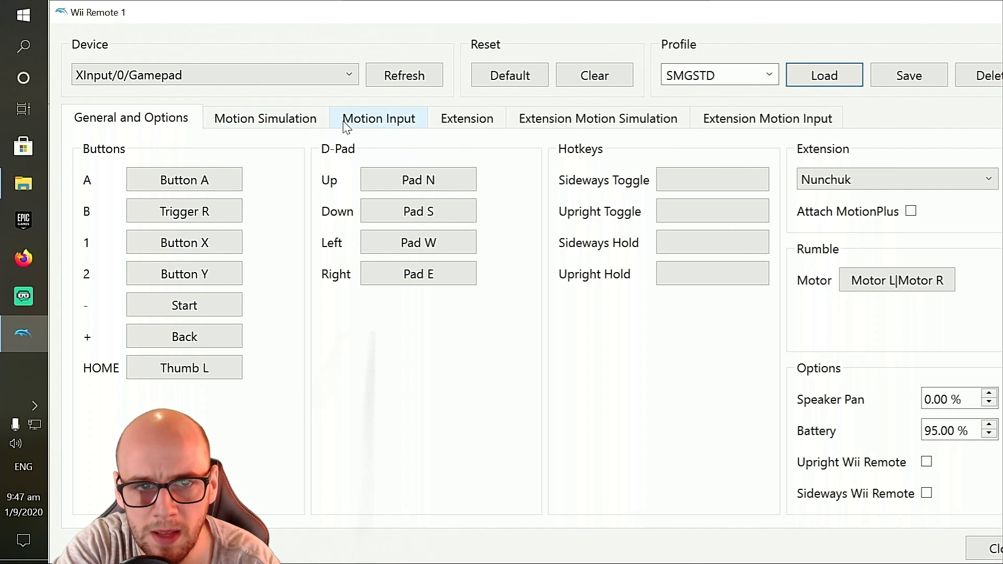
- Clear the Point mappings for Up, Down, Left, Right and Hide in the motion simulation settings
click(303, 124)
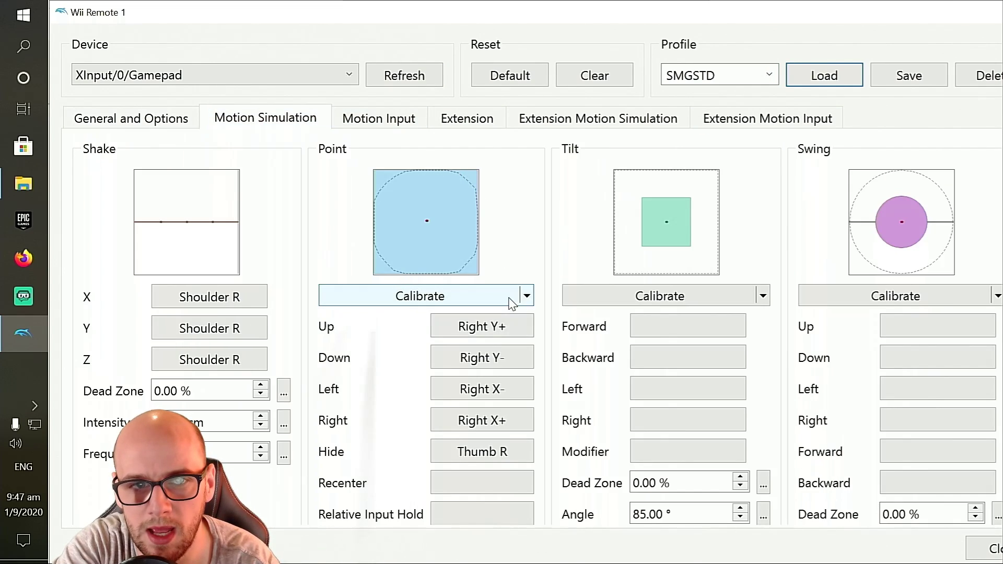
middle_click(485, 327)
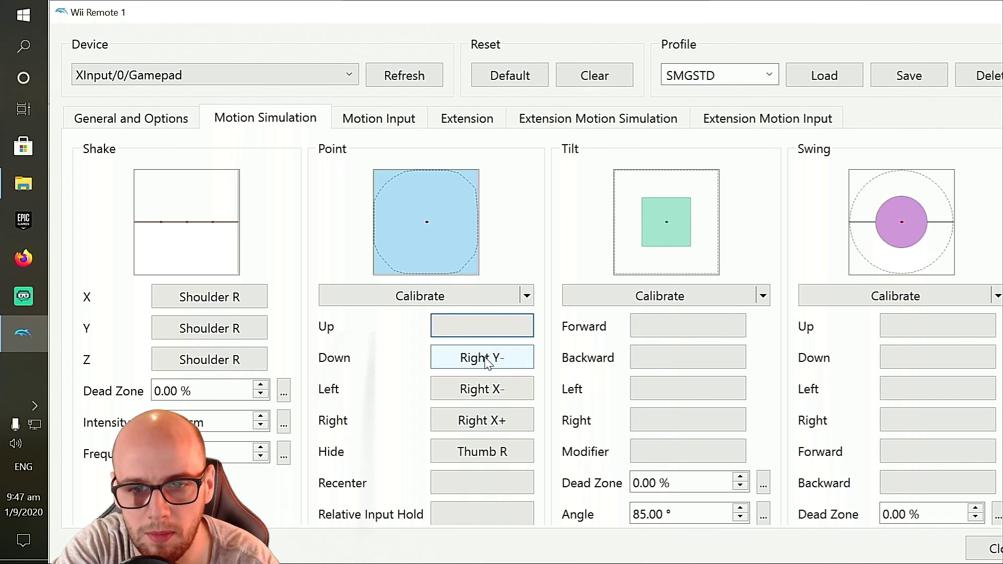
middle_click(477, 358)
middle_click(474, 391)
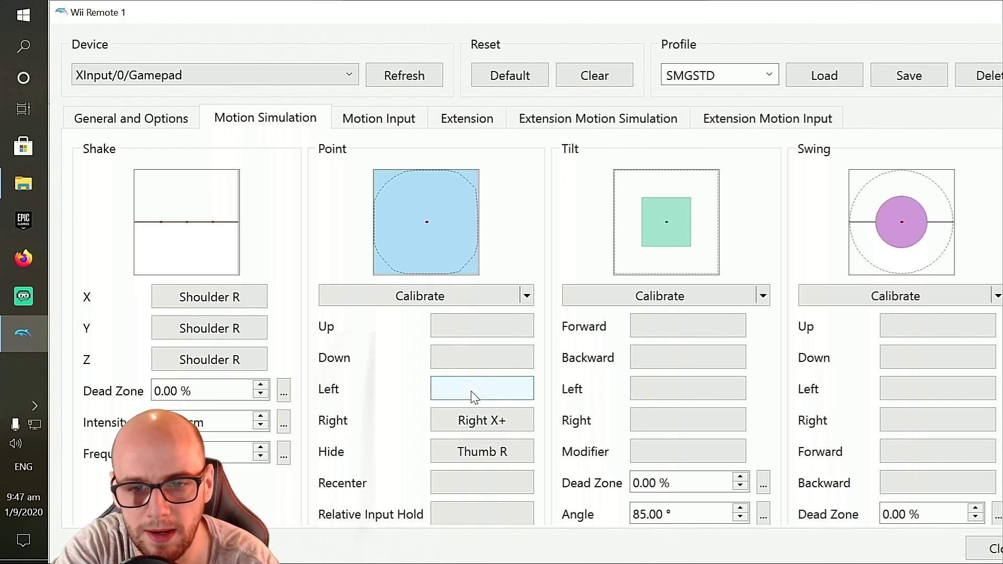
middle_click(473, 421)
middle_click(470, 452)
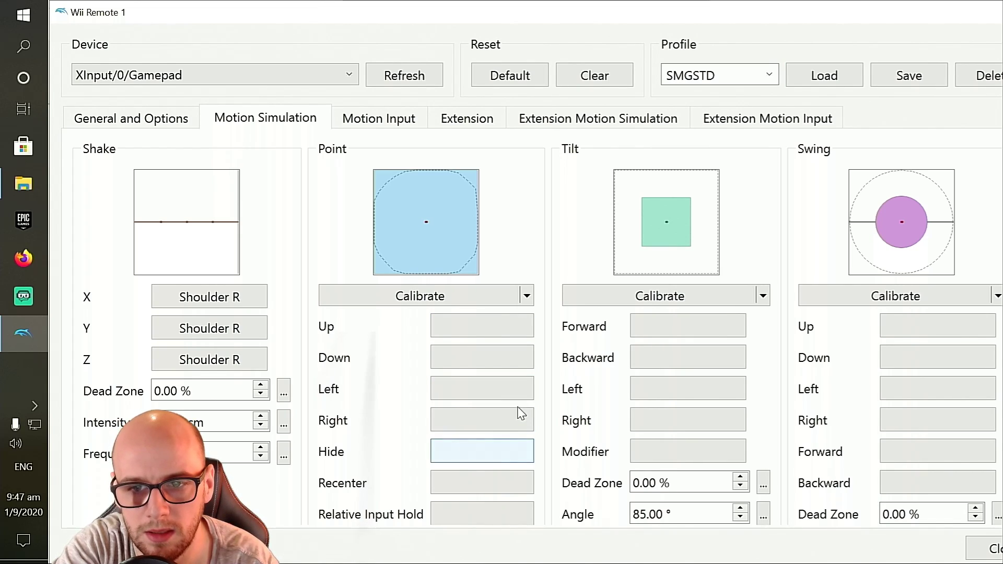
- Map Tilt Forward to Right Y+, Backward to Right Y-, Left to Right X- and Right to Right X+
click(679, 332)
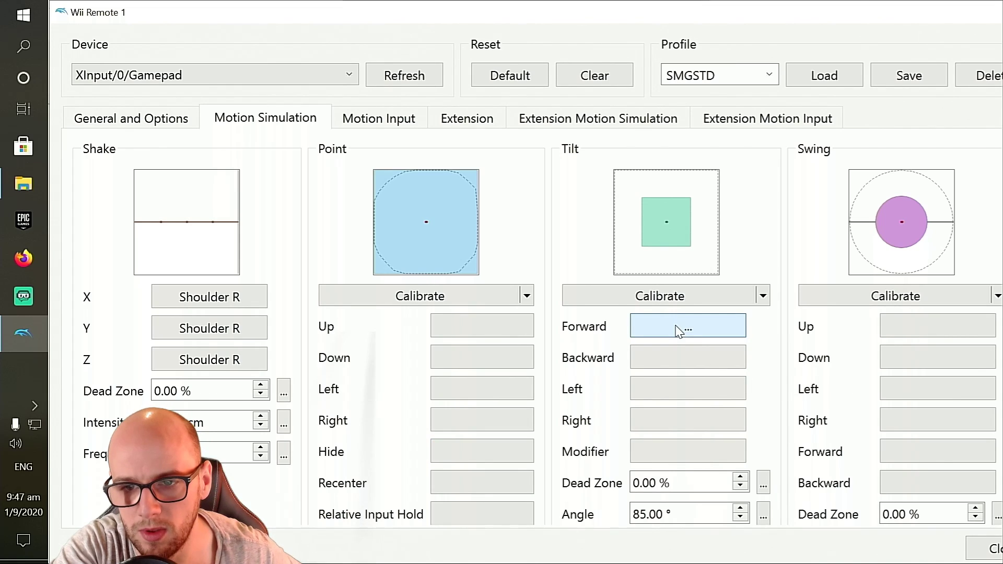
click(677, 366)
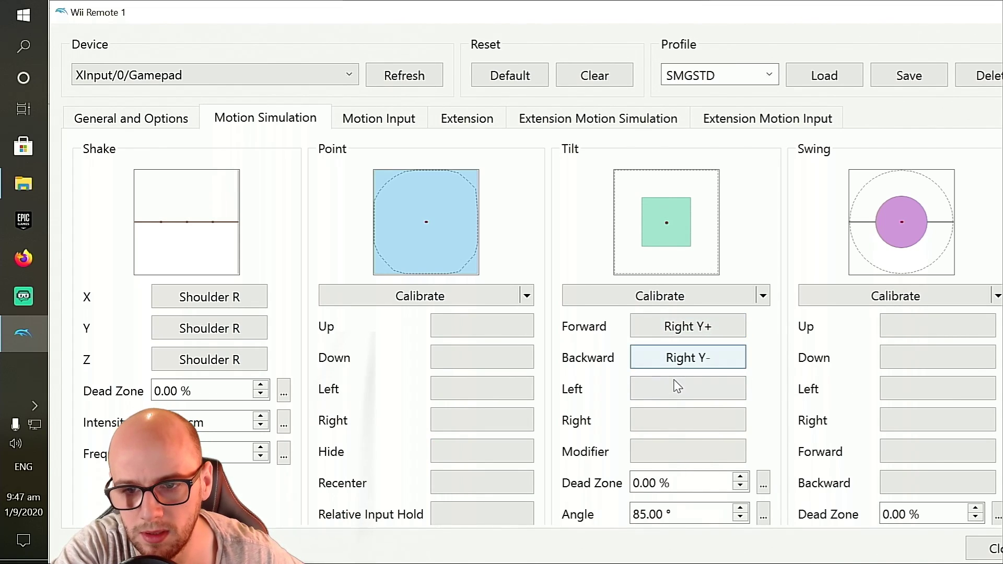
click(678, 387)
click(676, 421)
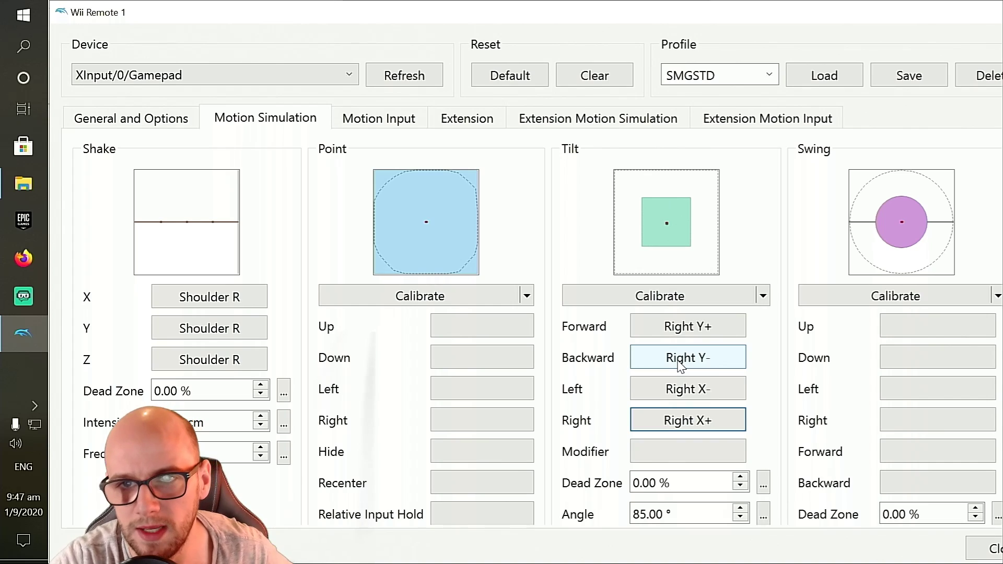
- Save the tilt-based configuration as a new profile named BALL2
double_click(726, 68)
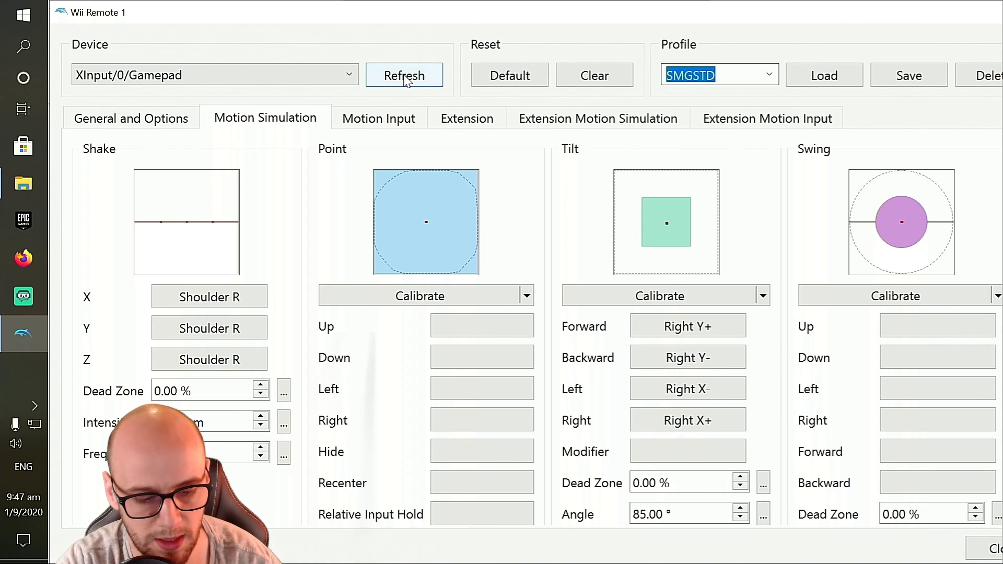
text(BALL)
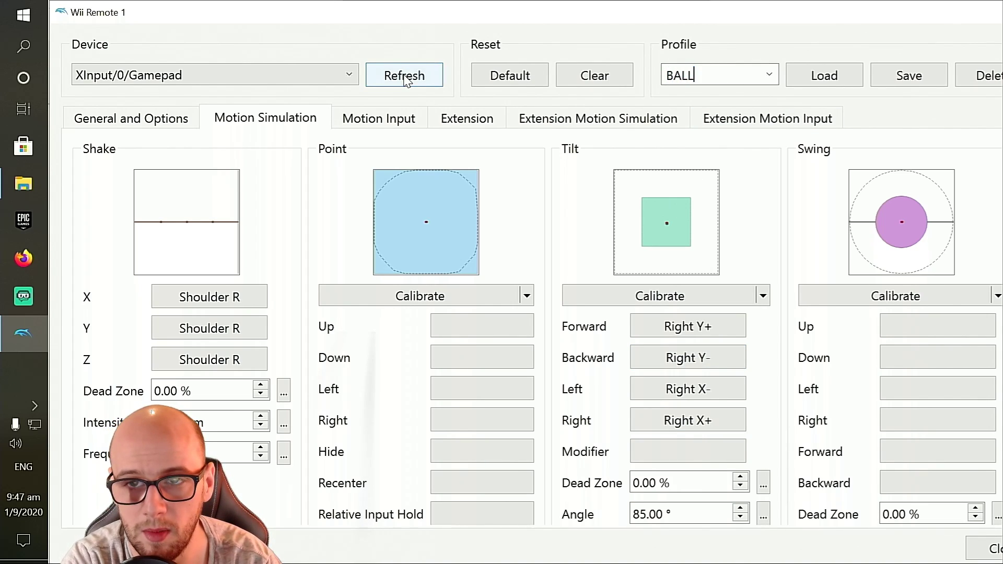
text(2)
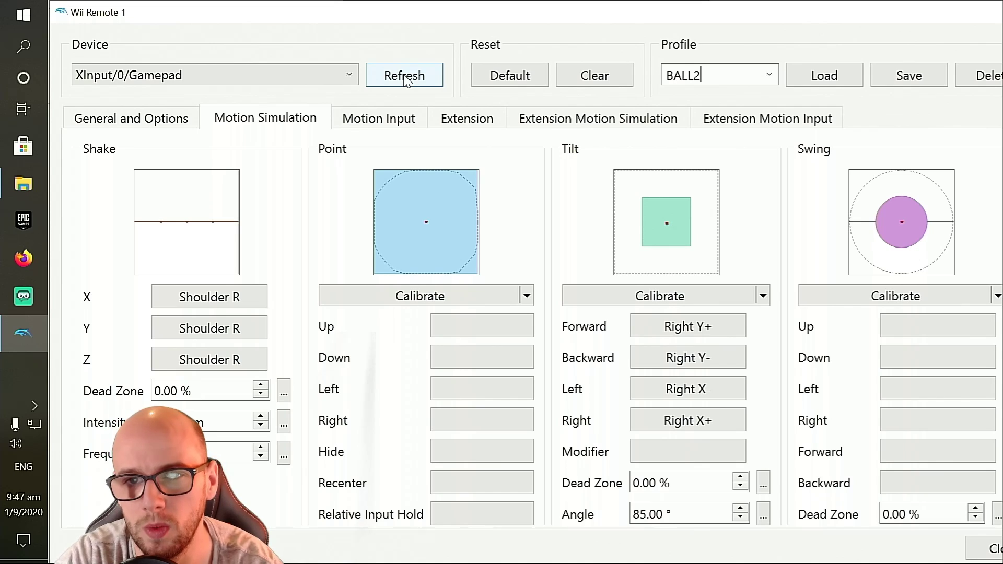
click(920, 80)
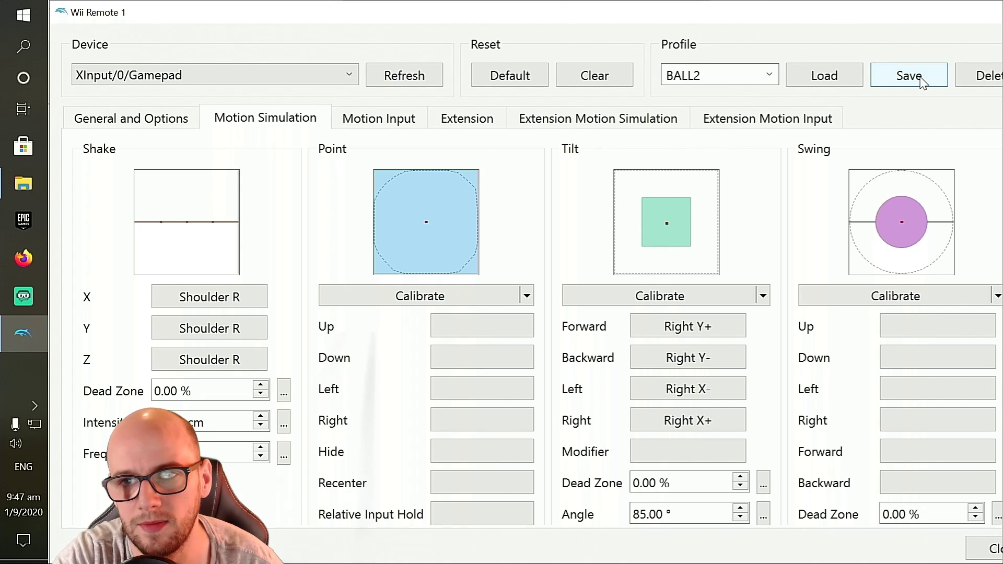
- Load the SURFING profile and clear all of its mappings
click(771, 77)
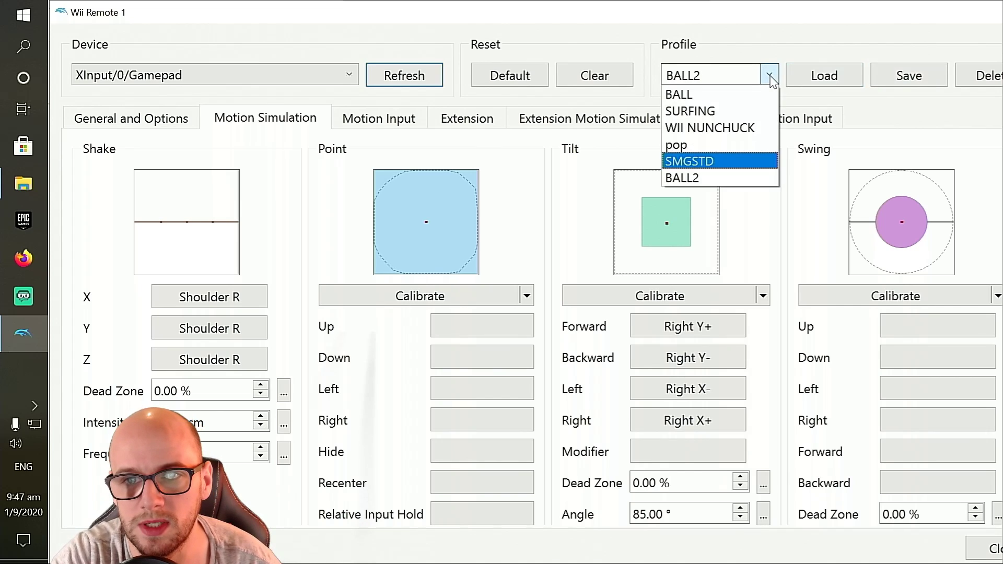
click(728, 112)
click(824, 75)
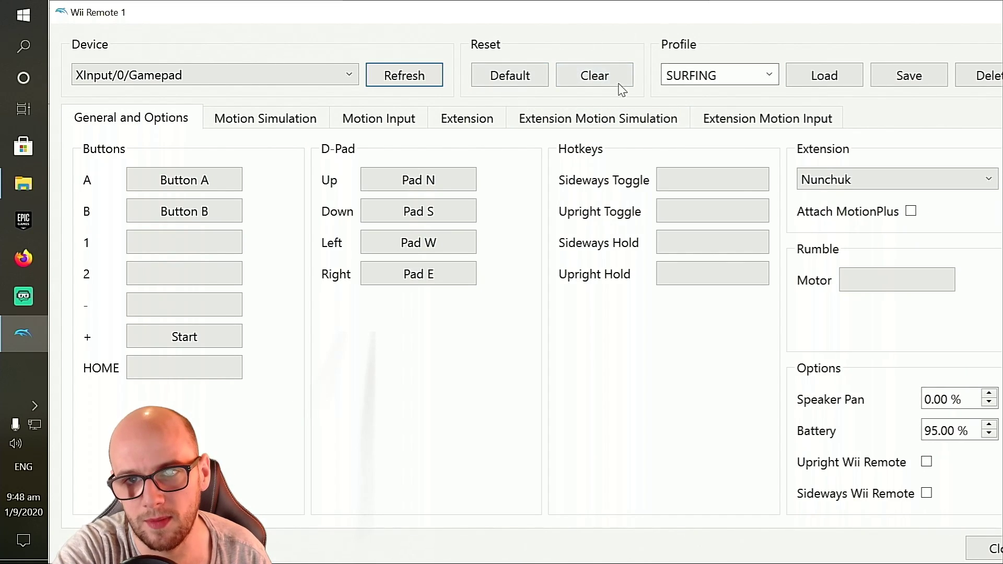
click(586, 79)
- Map the Wii Remote's A to Button A, B to Button B and + to Start
click(162, 187)
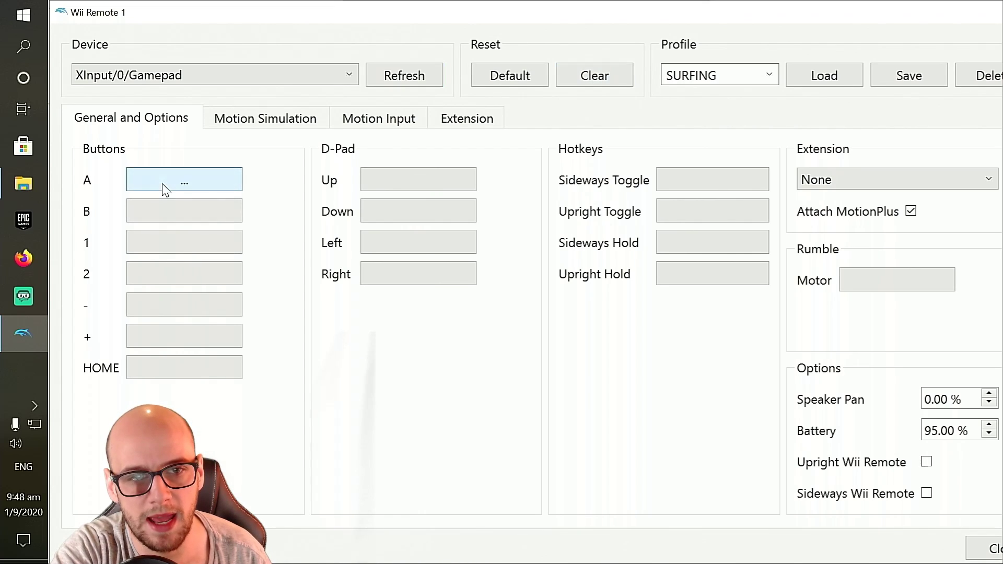
click(174, 213)
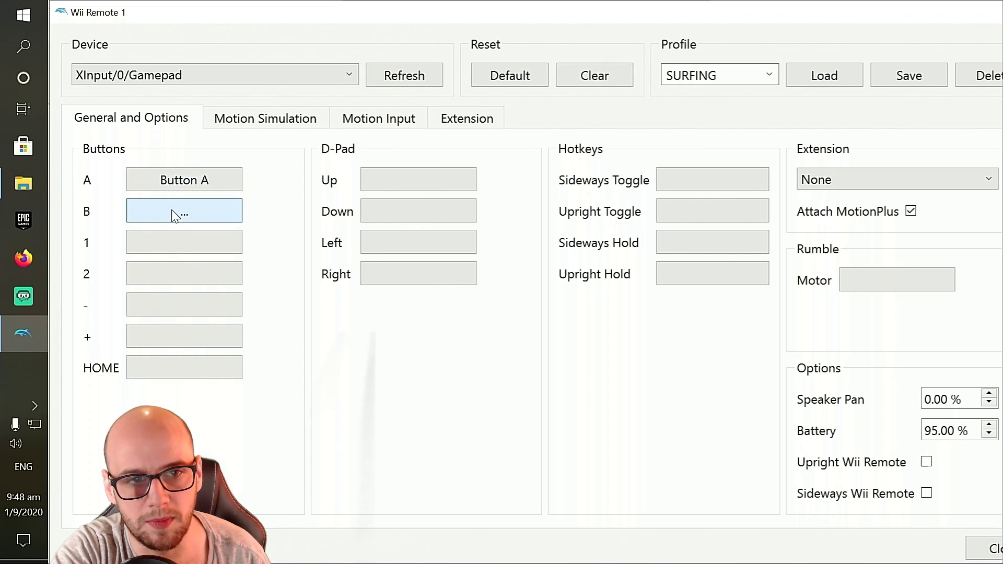
click(172, 343)
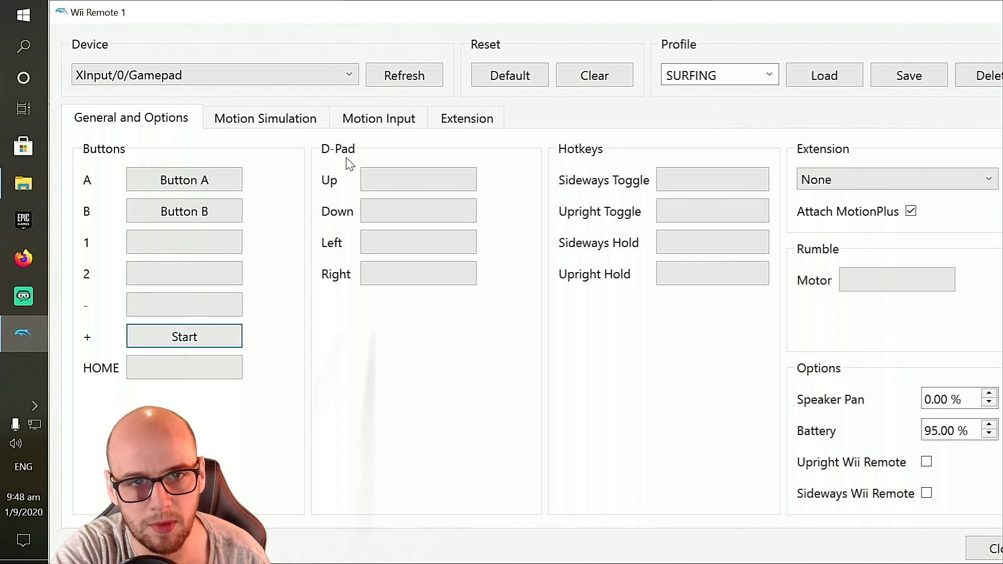
- Map the D-Pad's Up to Pad N, Down to Pad S, Left to Pad W and Right to Pad E
click(381, 186)
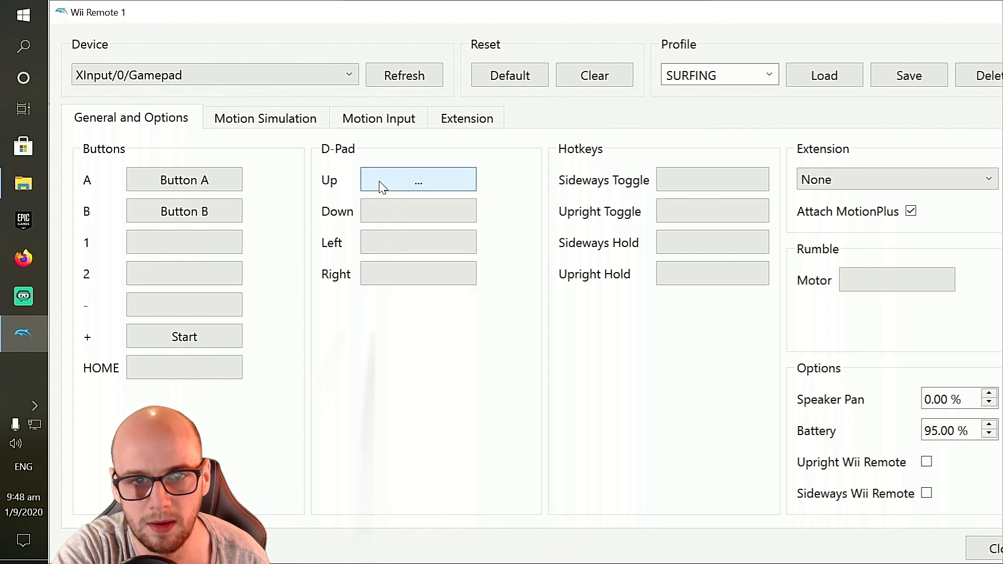
click(397, 217)
click(399, 246)
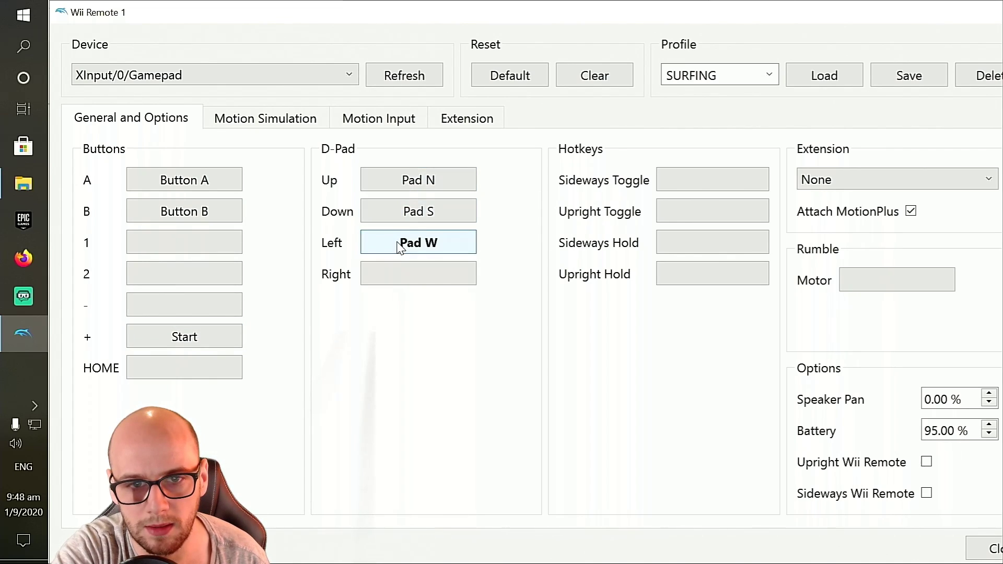
click(395, 277)
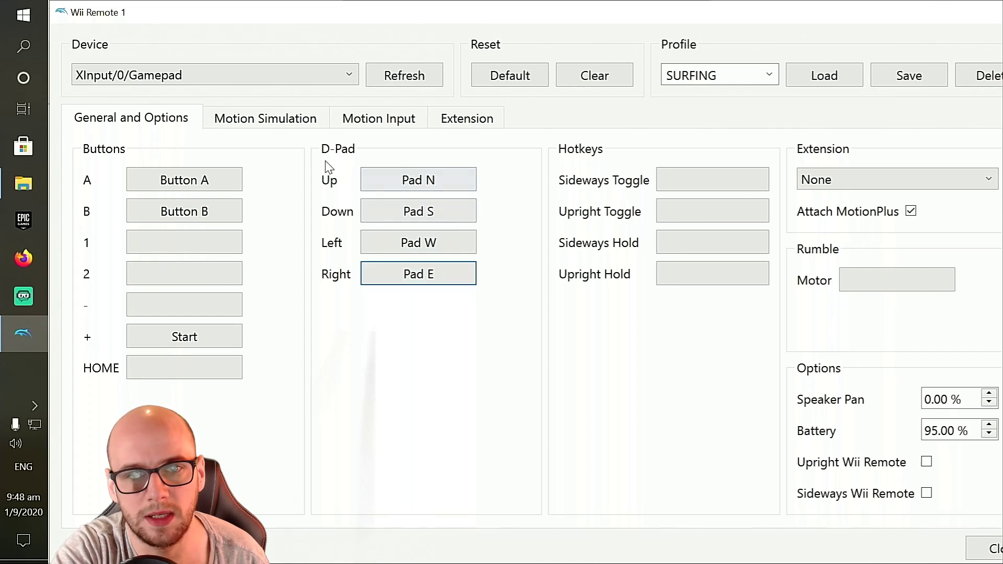
- In the motion simulation settings, map Tilt Forward to Button Y, Left to Trigger L and Right to Trigger R
click(292, 118)
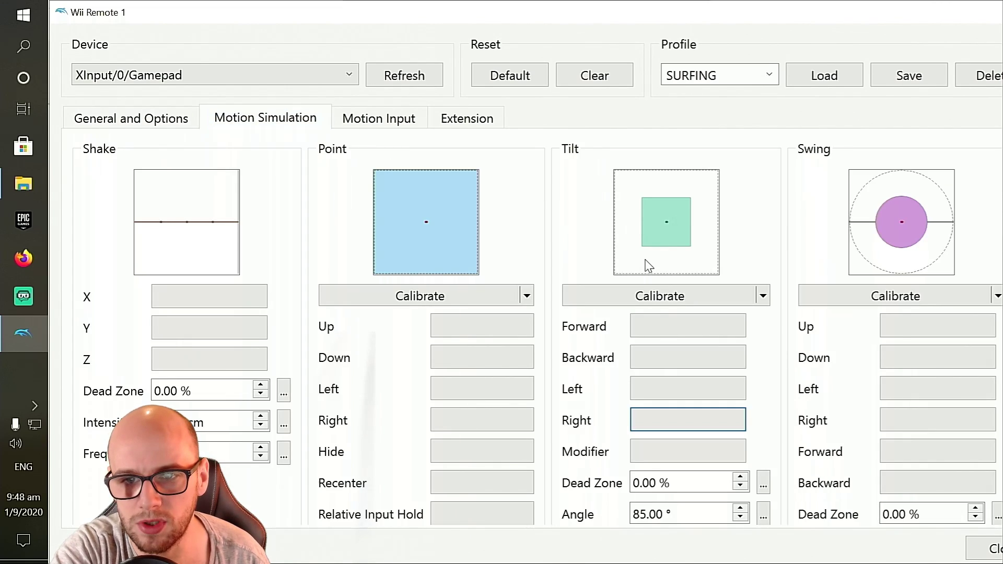
click(671, 331)
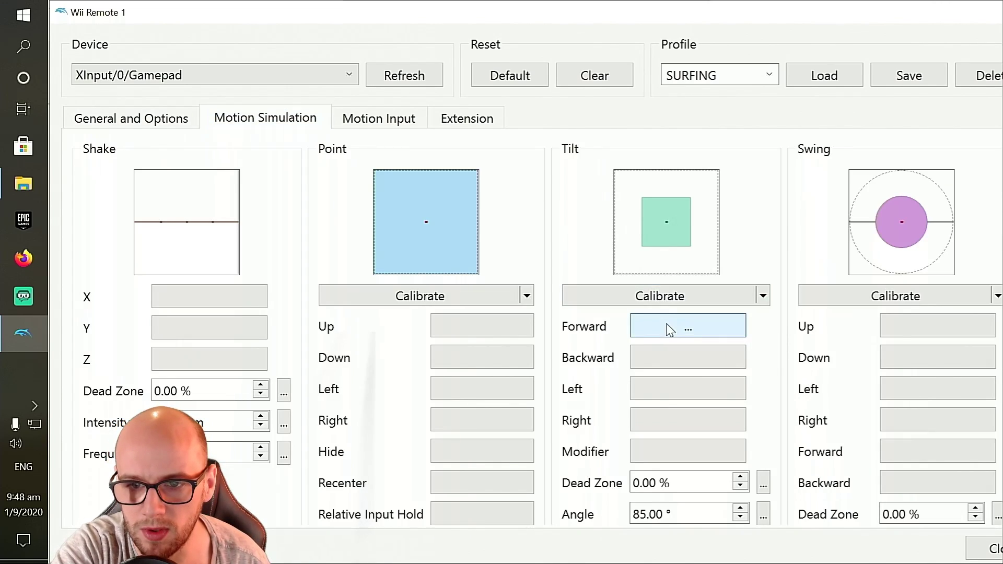
click(662, 397)
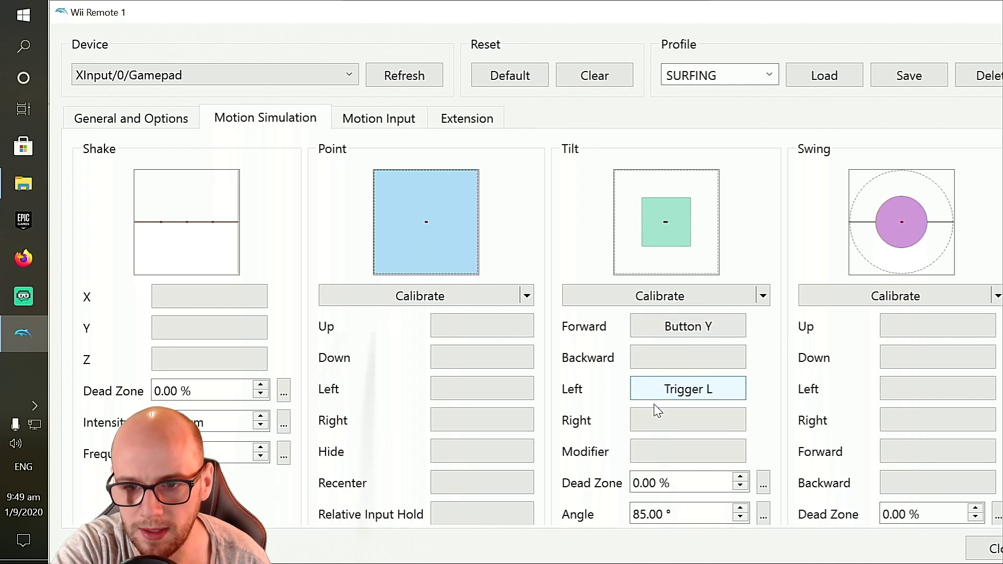
click(655, 426)
- Map Point Up to Right Y+, Down to Right Y-, Left to Right X-, Right to Right X+ and Hide to !Shoulder R
click(454, 329)
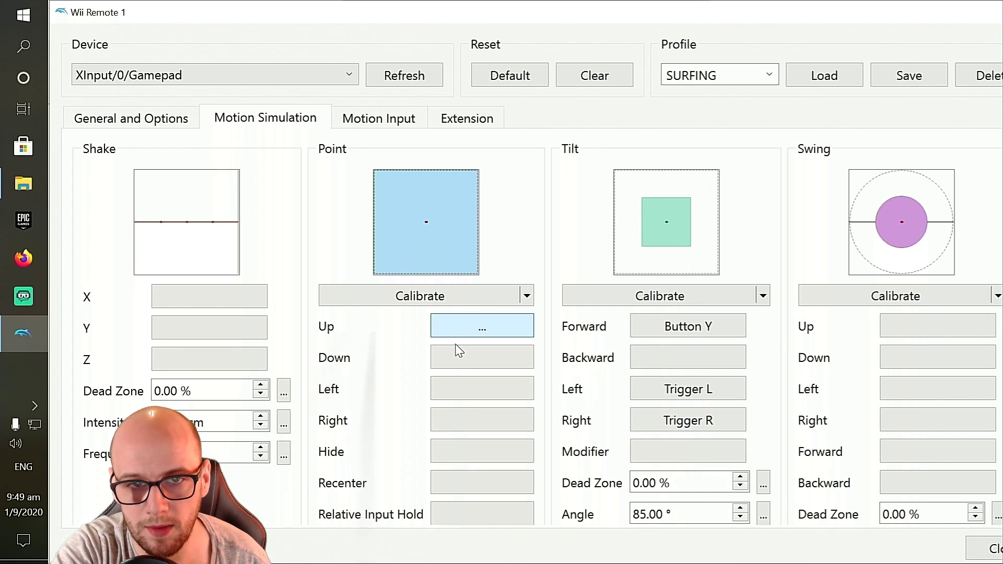
click(453, 363)
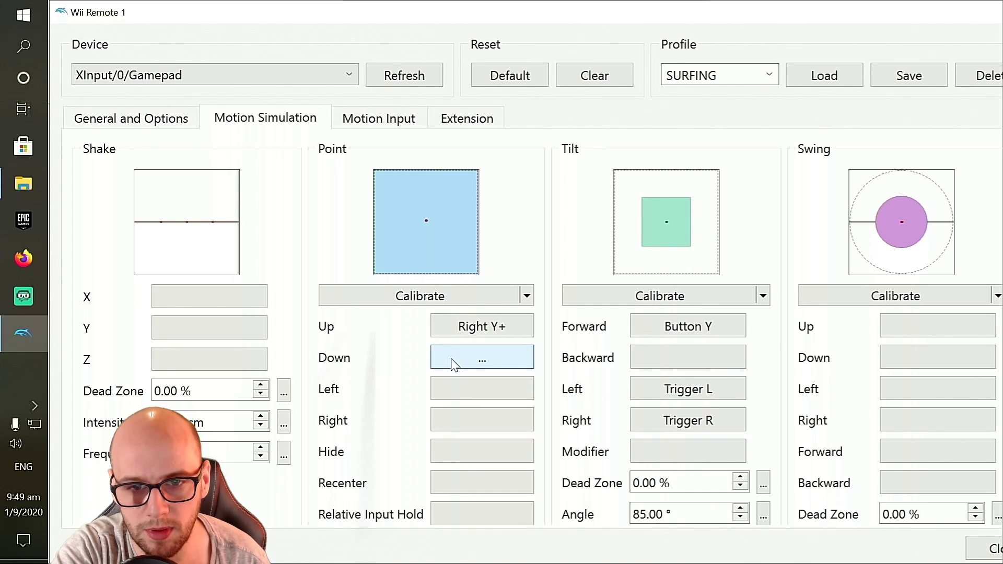
click(471, 389)
click(467, 420)
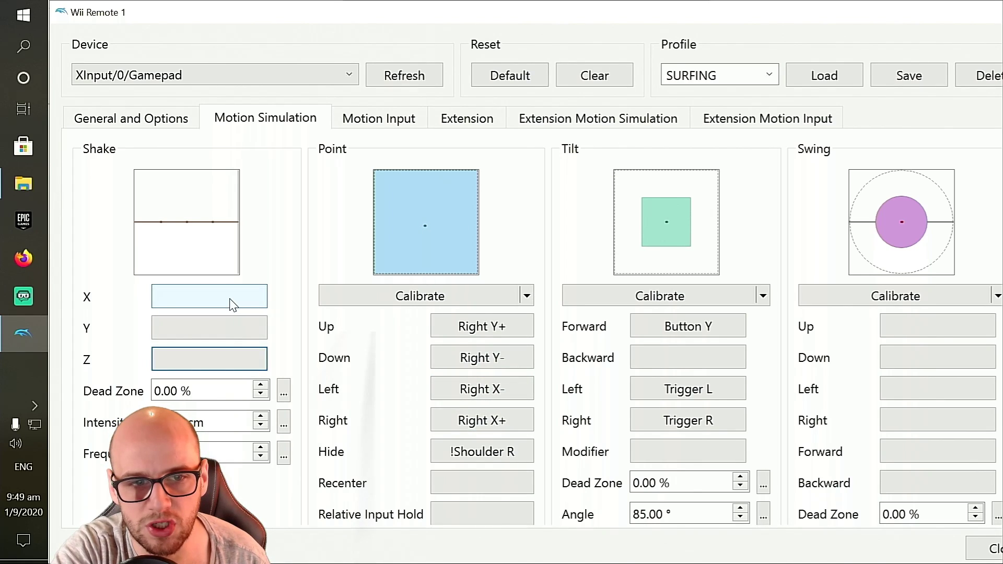
- Map Shake X, Y and Z all to Button X
click(232, 304)
click(225, 329)
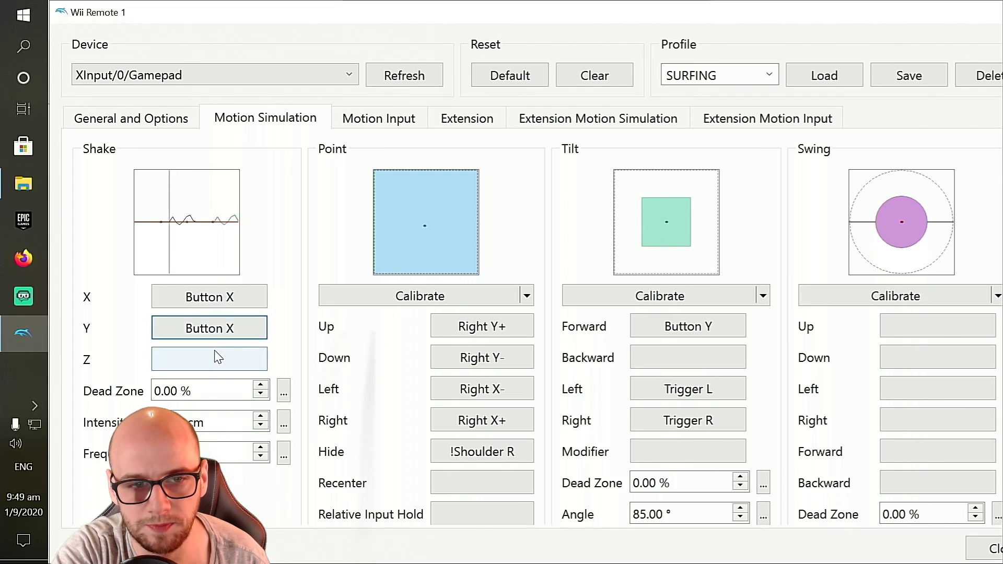
click(230, 359)
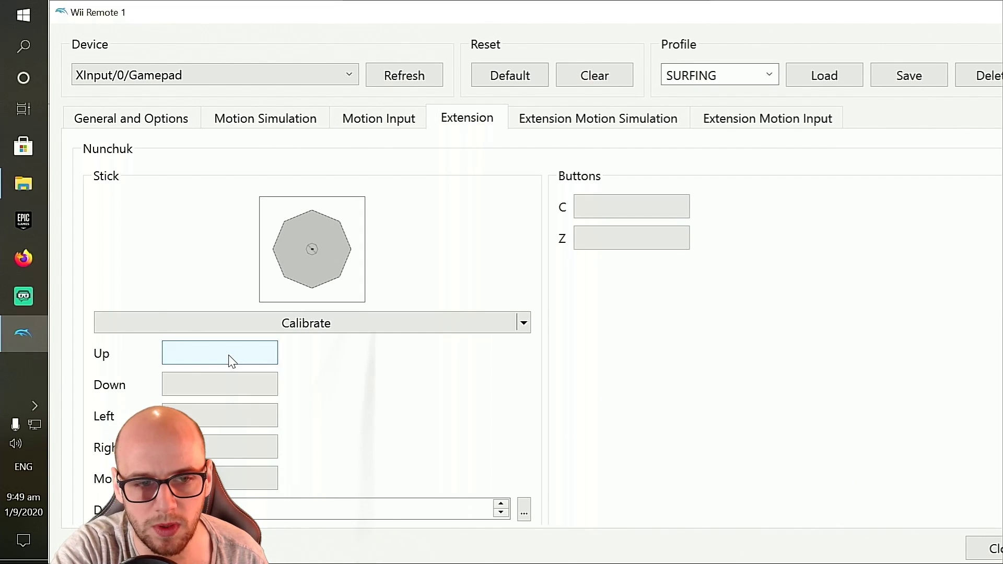
- Map the Nunchuk stick's Up to Left Y+, Down to Left Y-, Left to Left X- and Right to Left X+
click(218, 396)
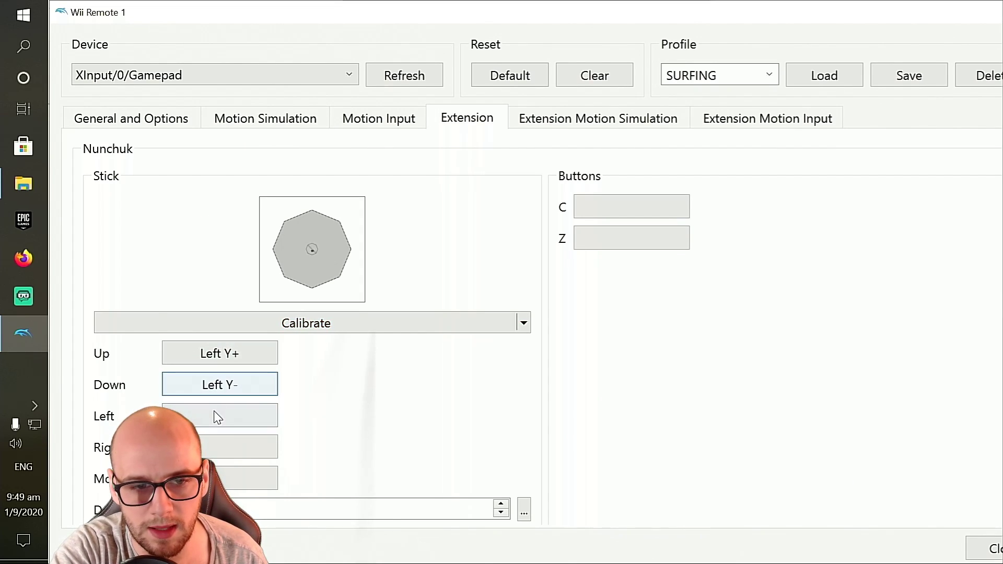
click(214, 415)
click(217, 449)
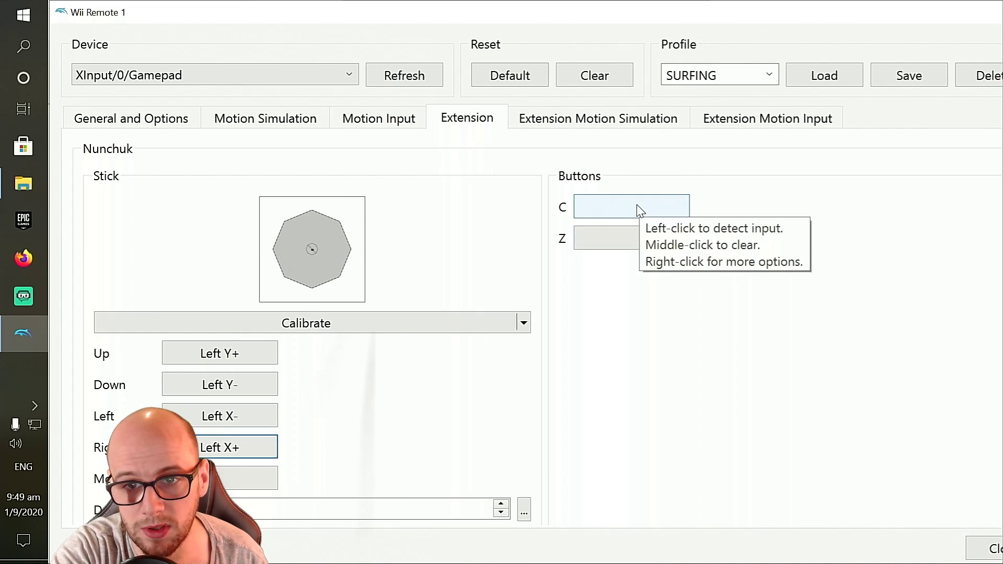
- Map the Nunchuk's C button to Back and its Z button to Shoulder L
click(638, 209)
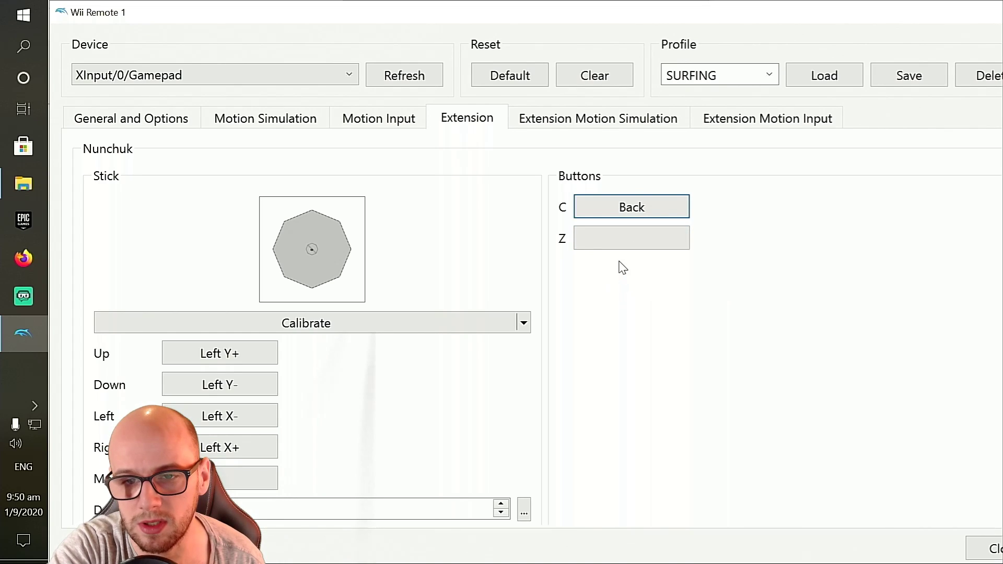
click(622, 242)
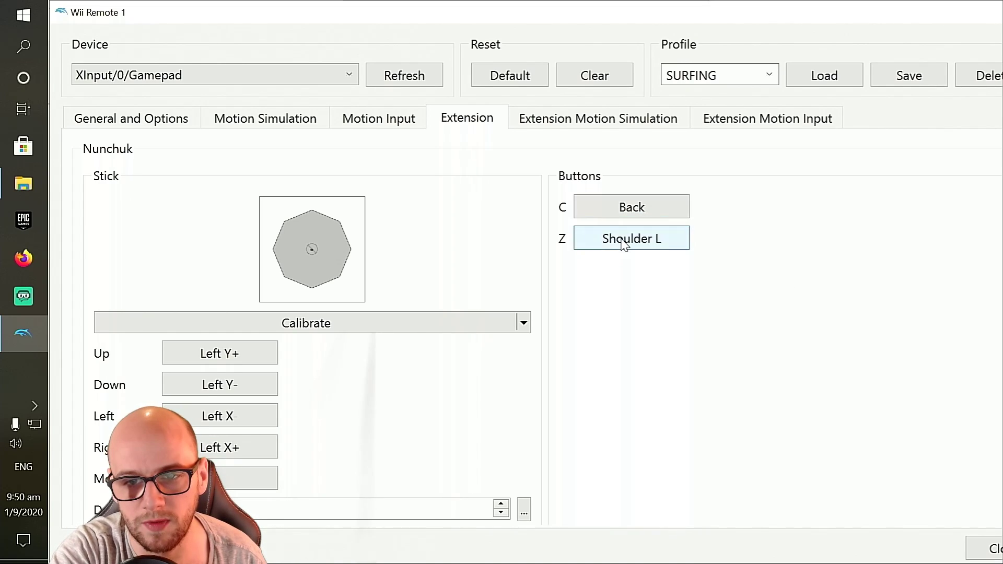
click(623, 244)
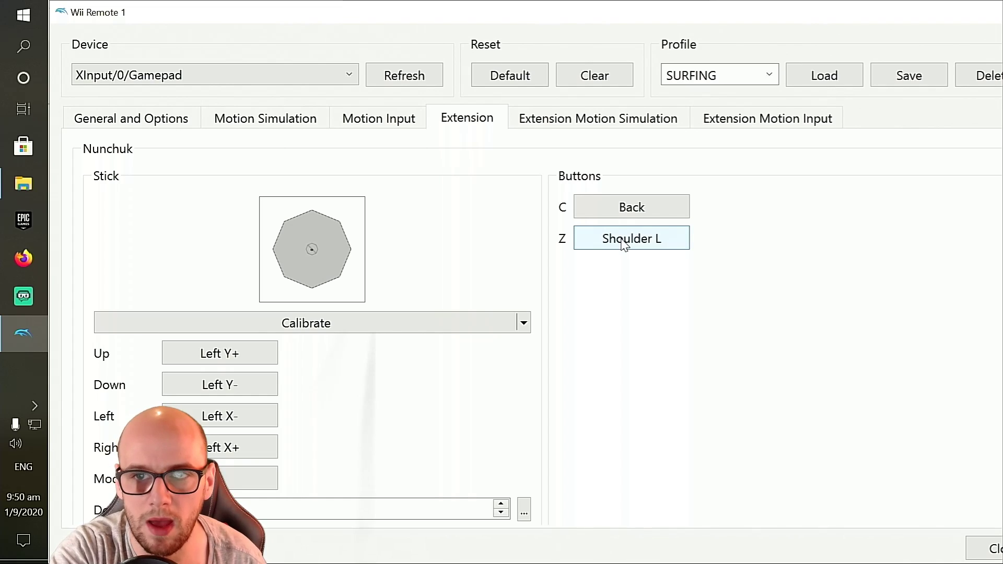
- Save the surfing configuration as a new profile named SURFING2
click(735, 78)
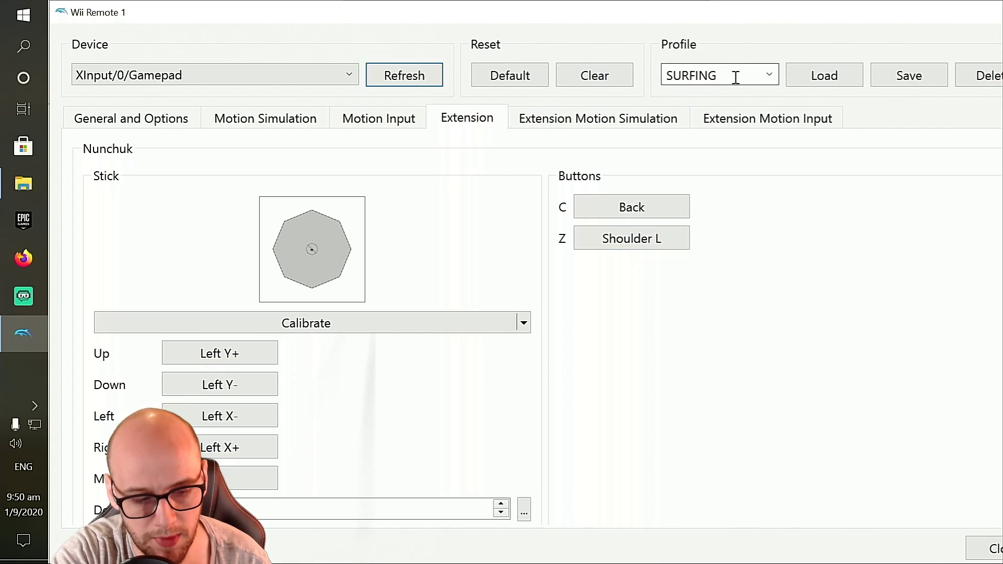
text(2)
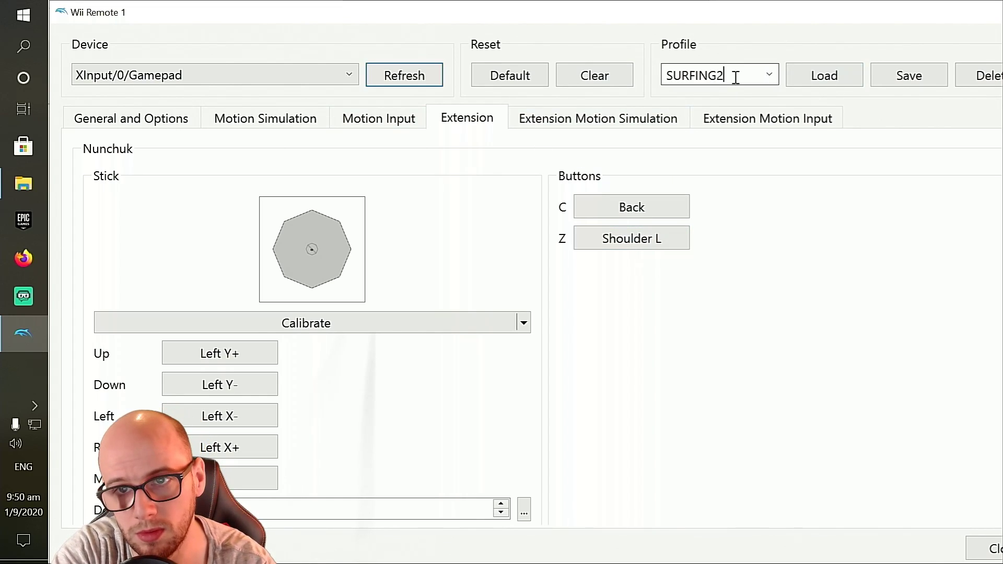
click(909, 79)
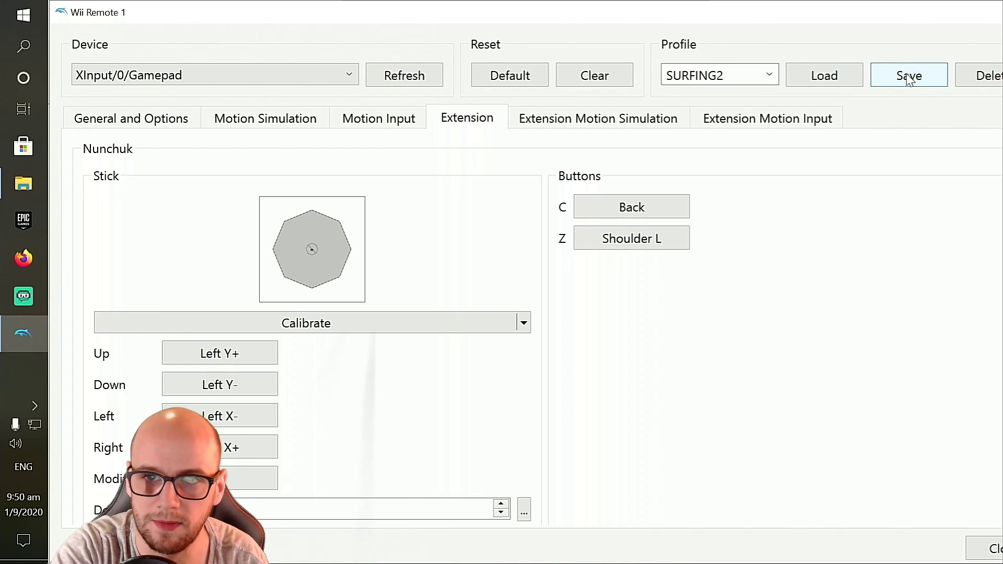
- Review the motion simulation mappings and load the original SURFING profile
click(371, 119)
click(301, 128)
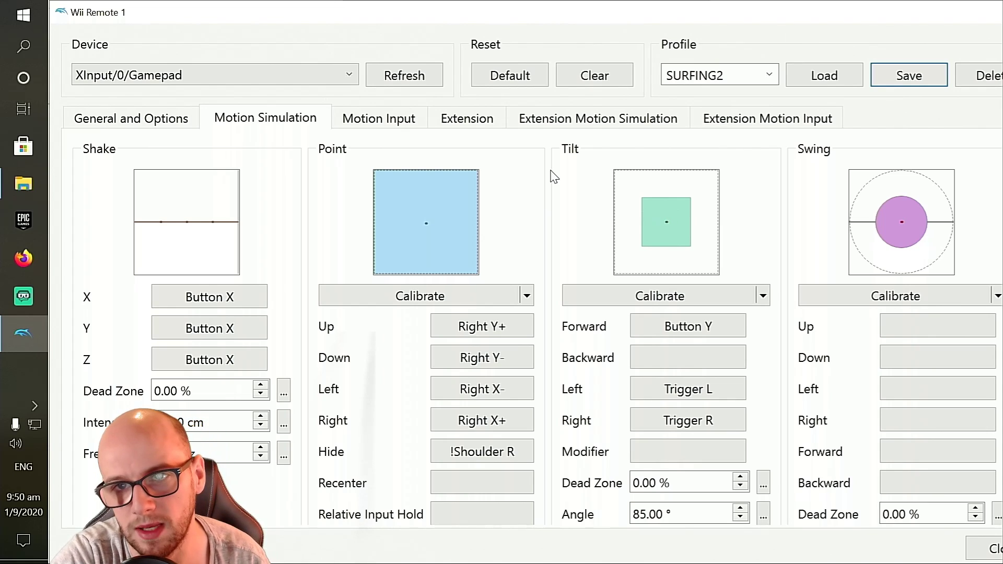
click(768, 75)
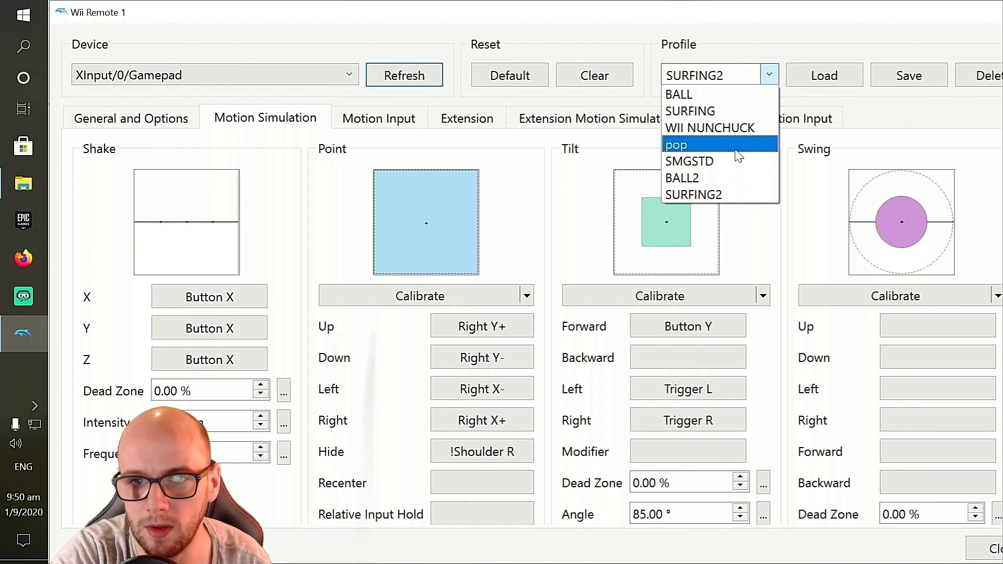
click(731, 111)
click(813, 79)
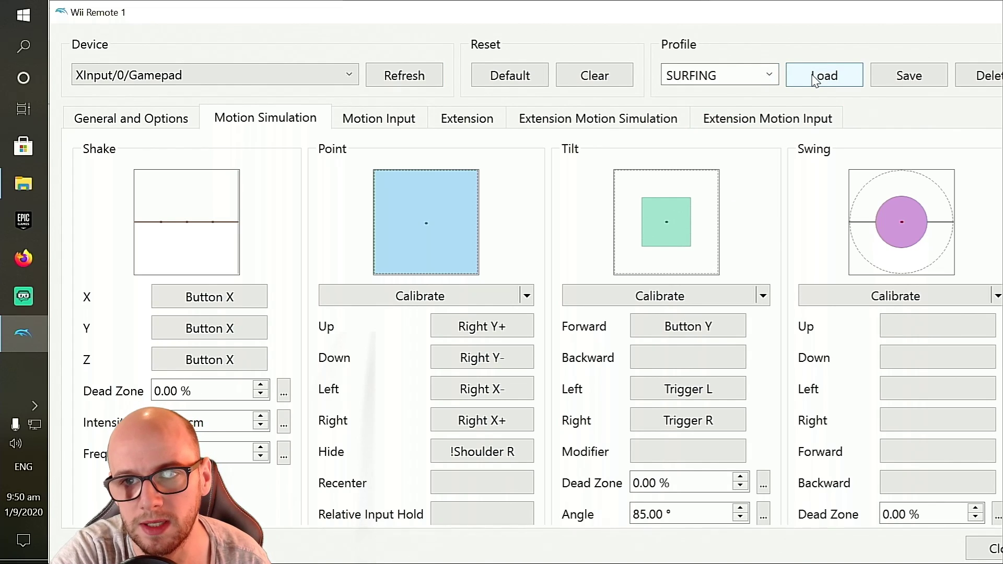
- Load the SMGSTD profile and close the Wii Remote configuration
click(769, 76)
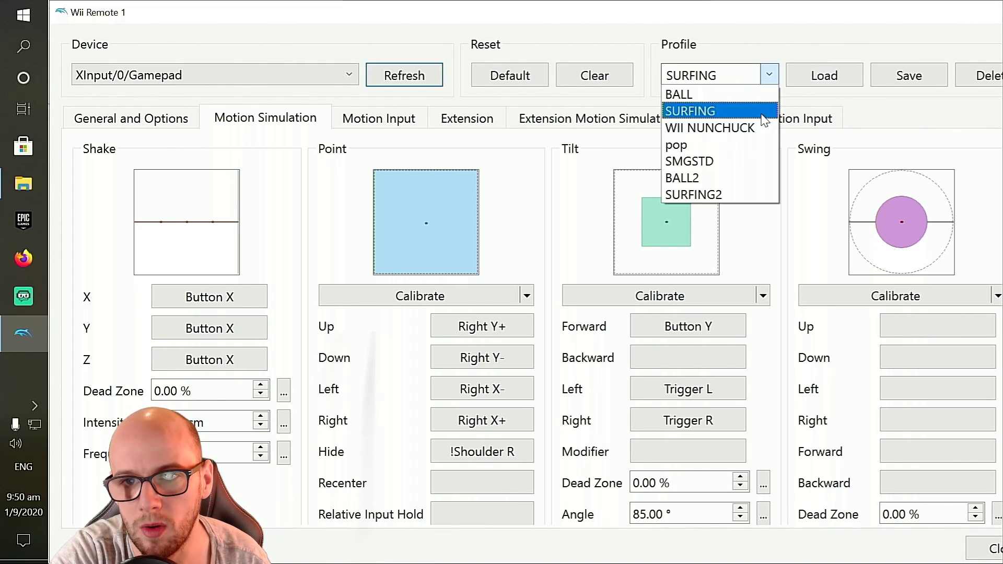
click(749, 159)
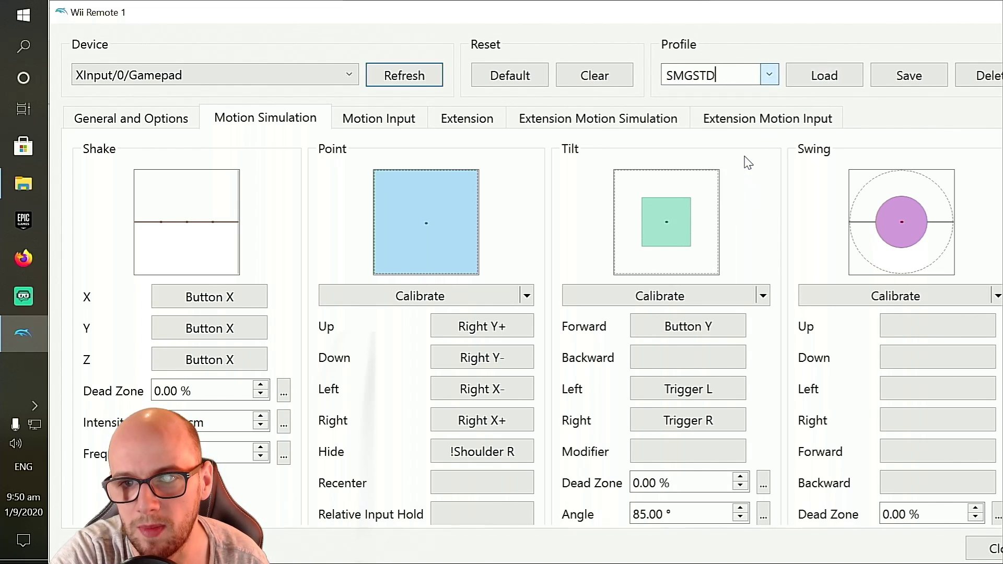
click(826, 83)
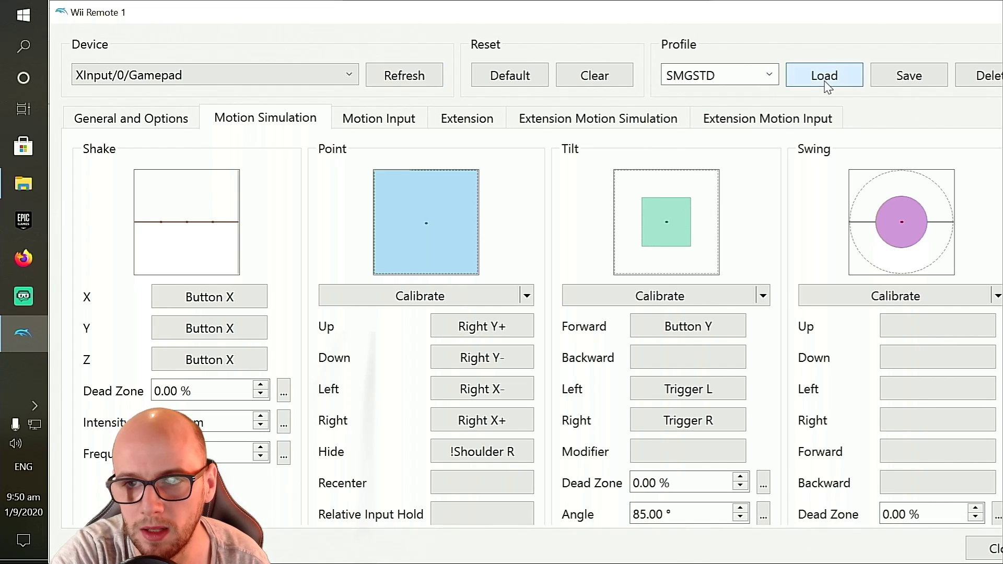
click(769, 76)
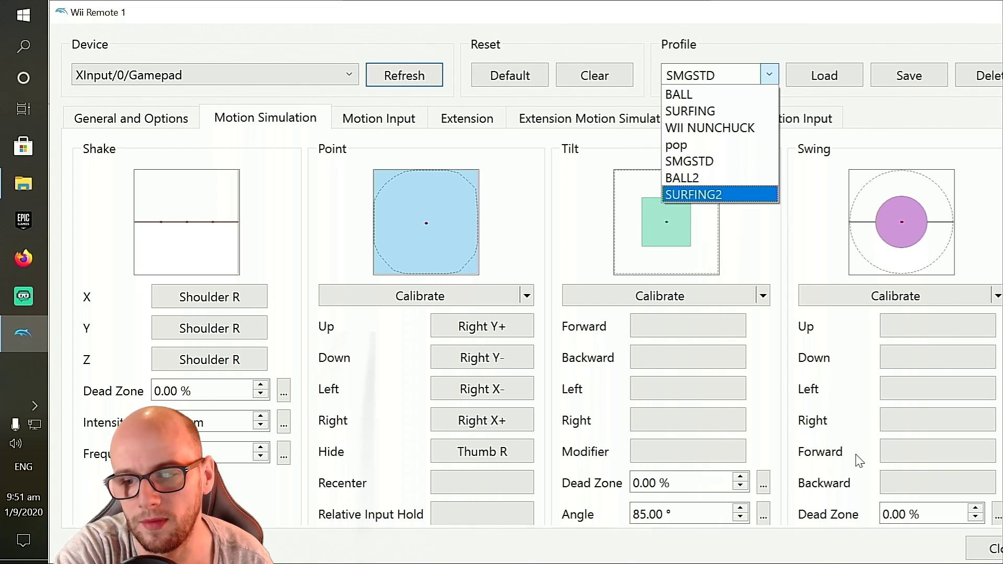
click(986, 549)
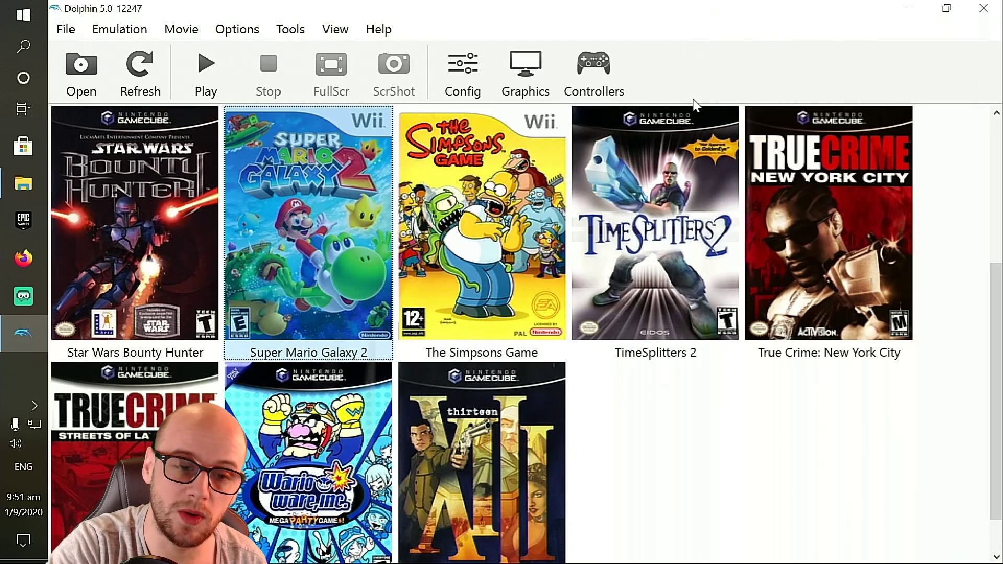